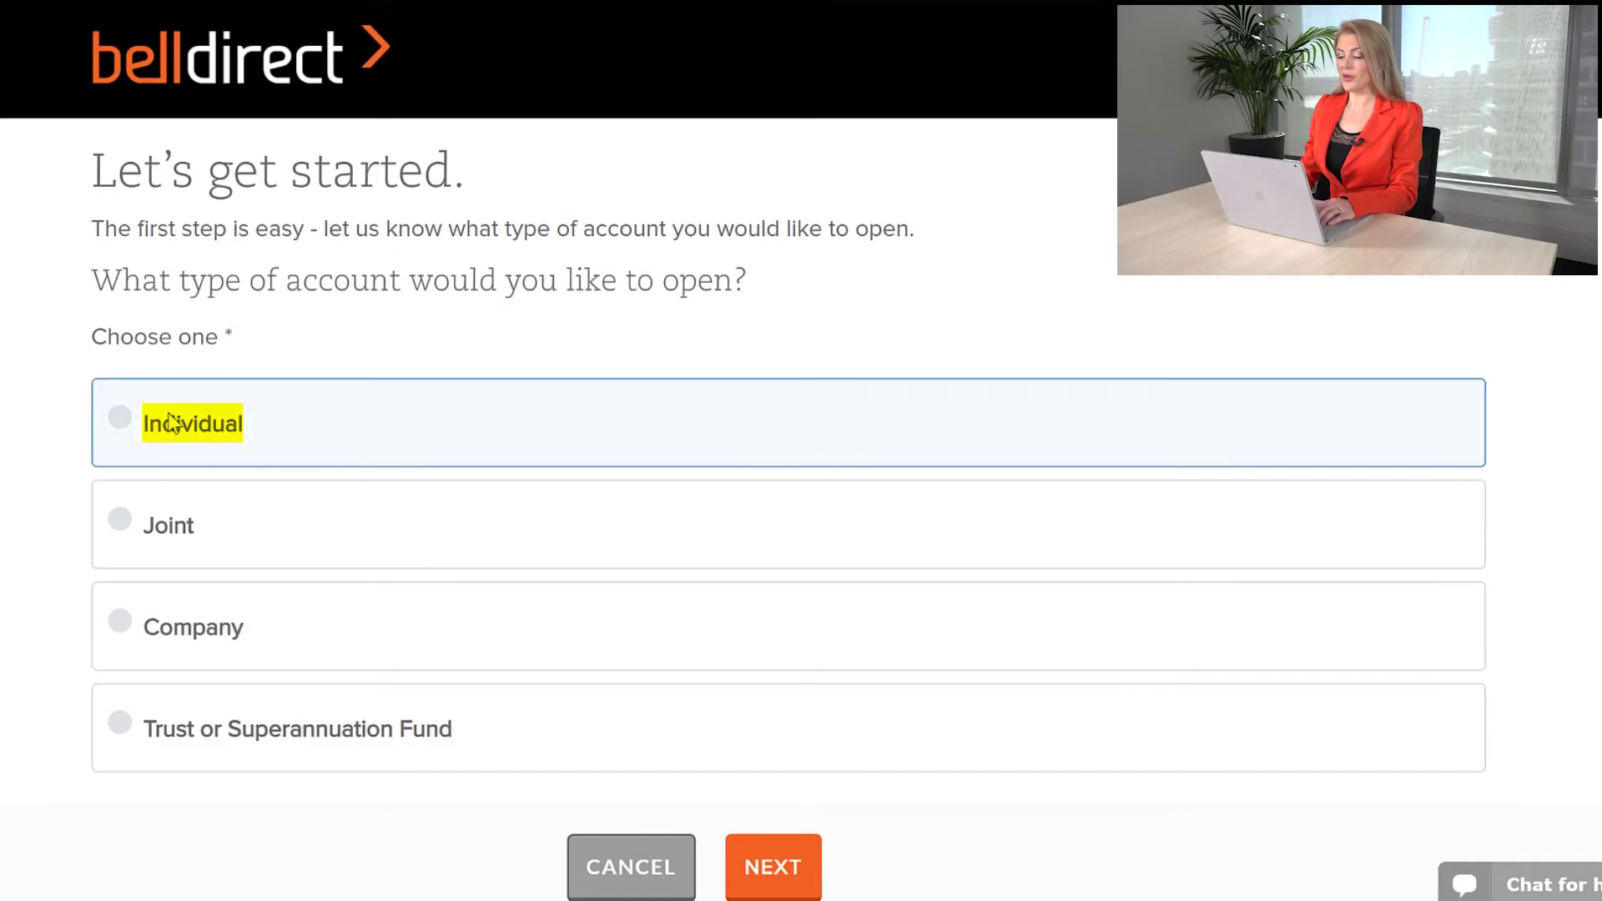
Step: Choose an Individual account and enter the applicant's first name and surname
click(117, 419)
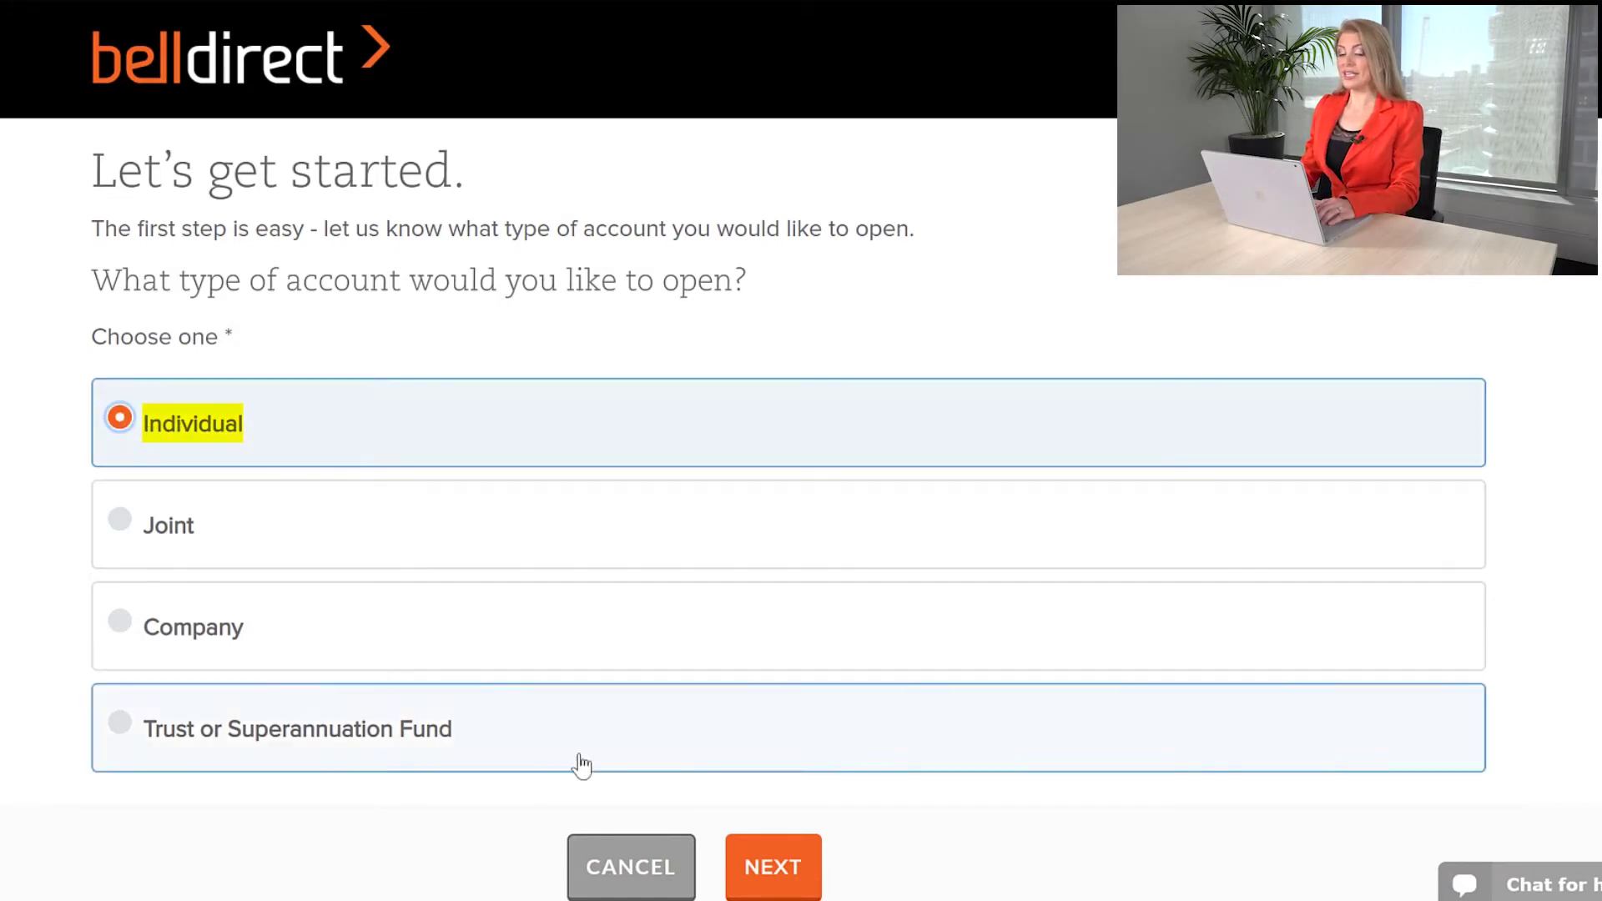
click(773, 867)
click(1102, 133)
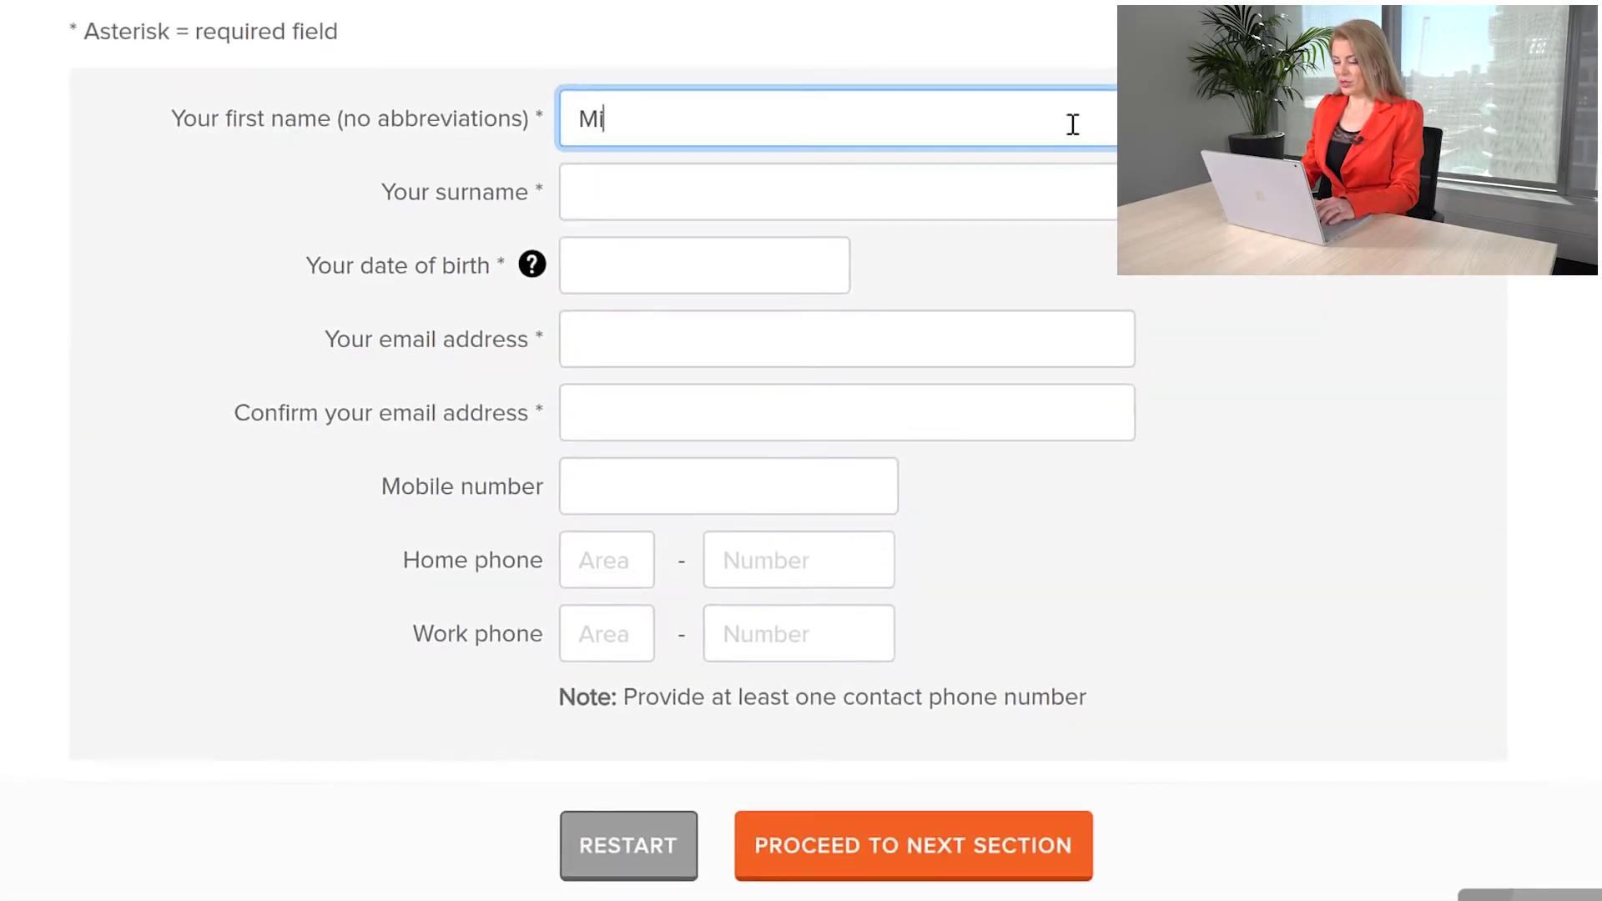
click(1089, 196)
Step: Fill in the applicant's date of birth, e-mail (confirmed twice) and mobile number, then proceed
key(Tab)
text(01/01/1990)
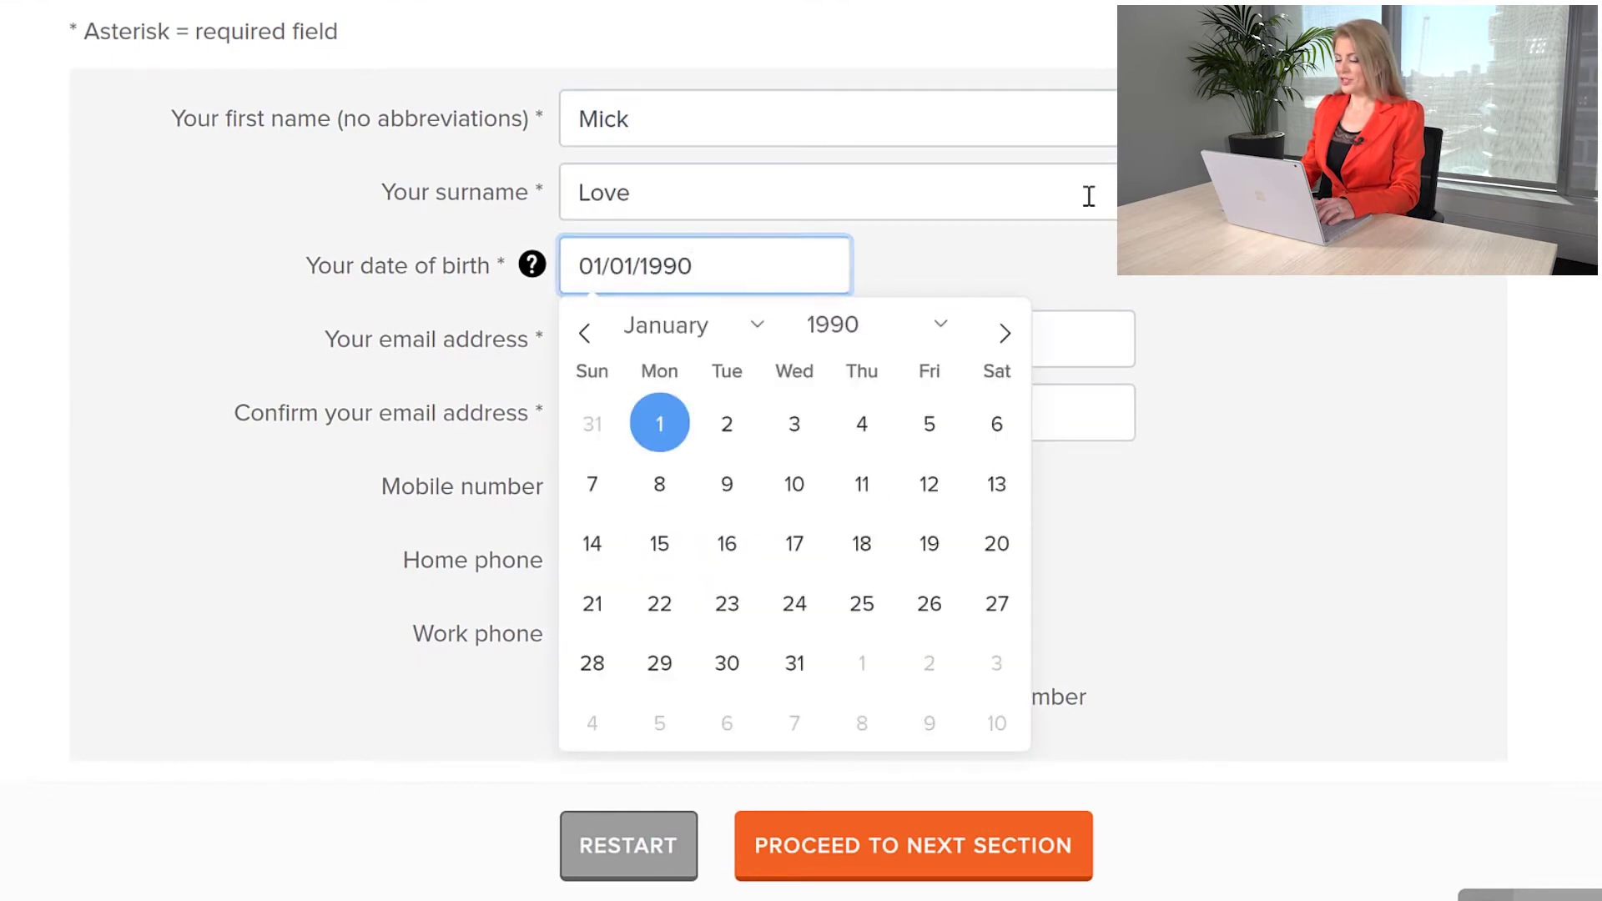
key(Tab)
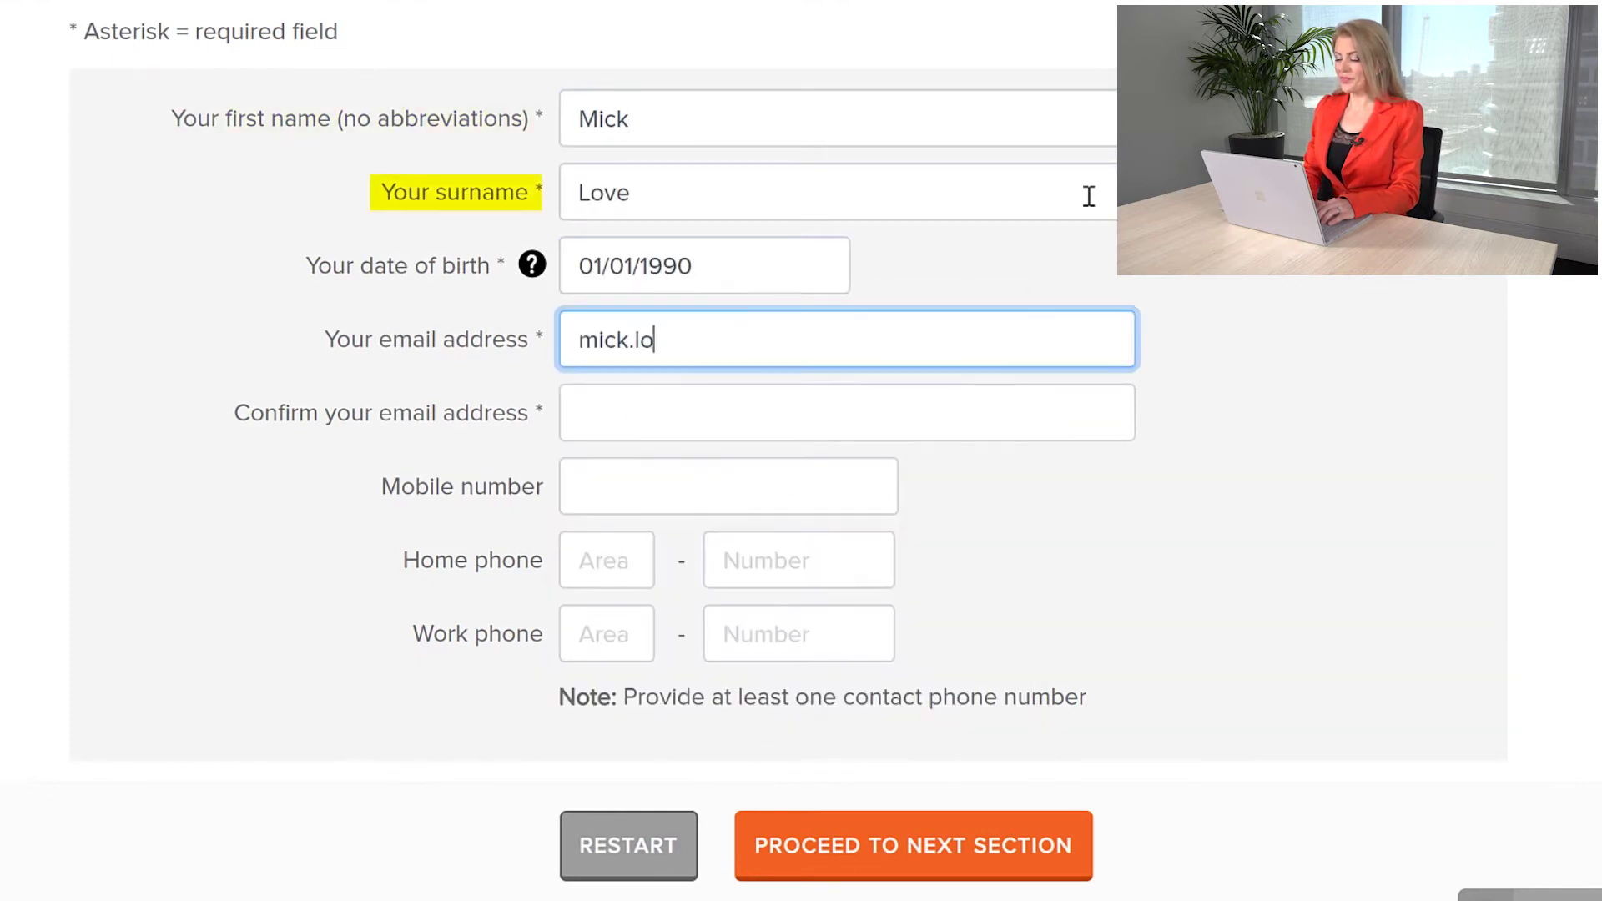
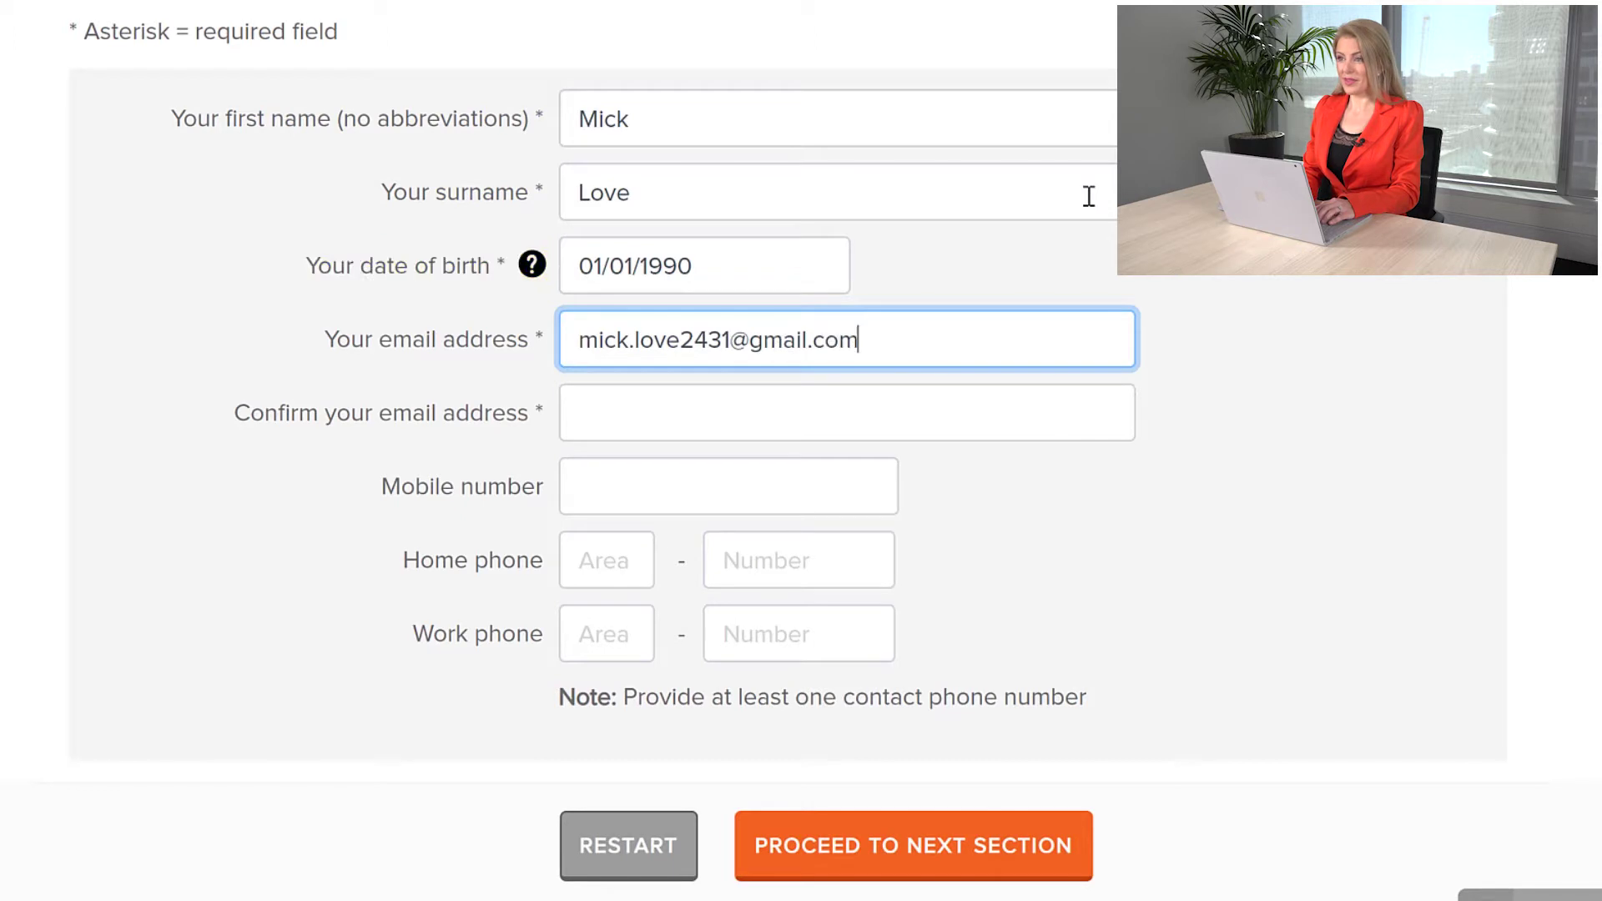
key(Tab)
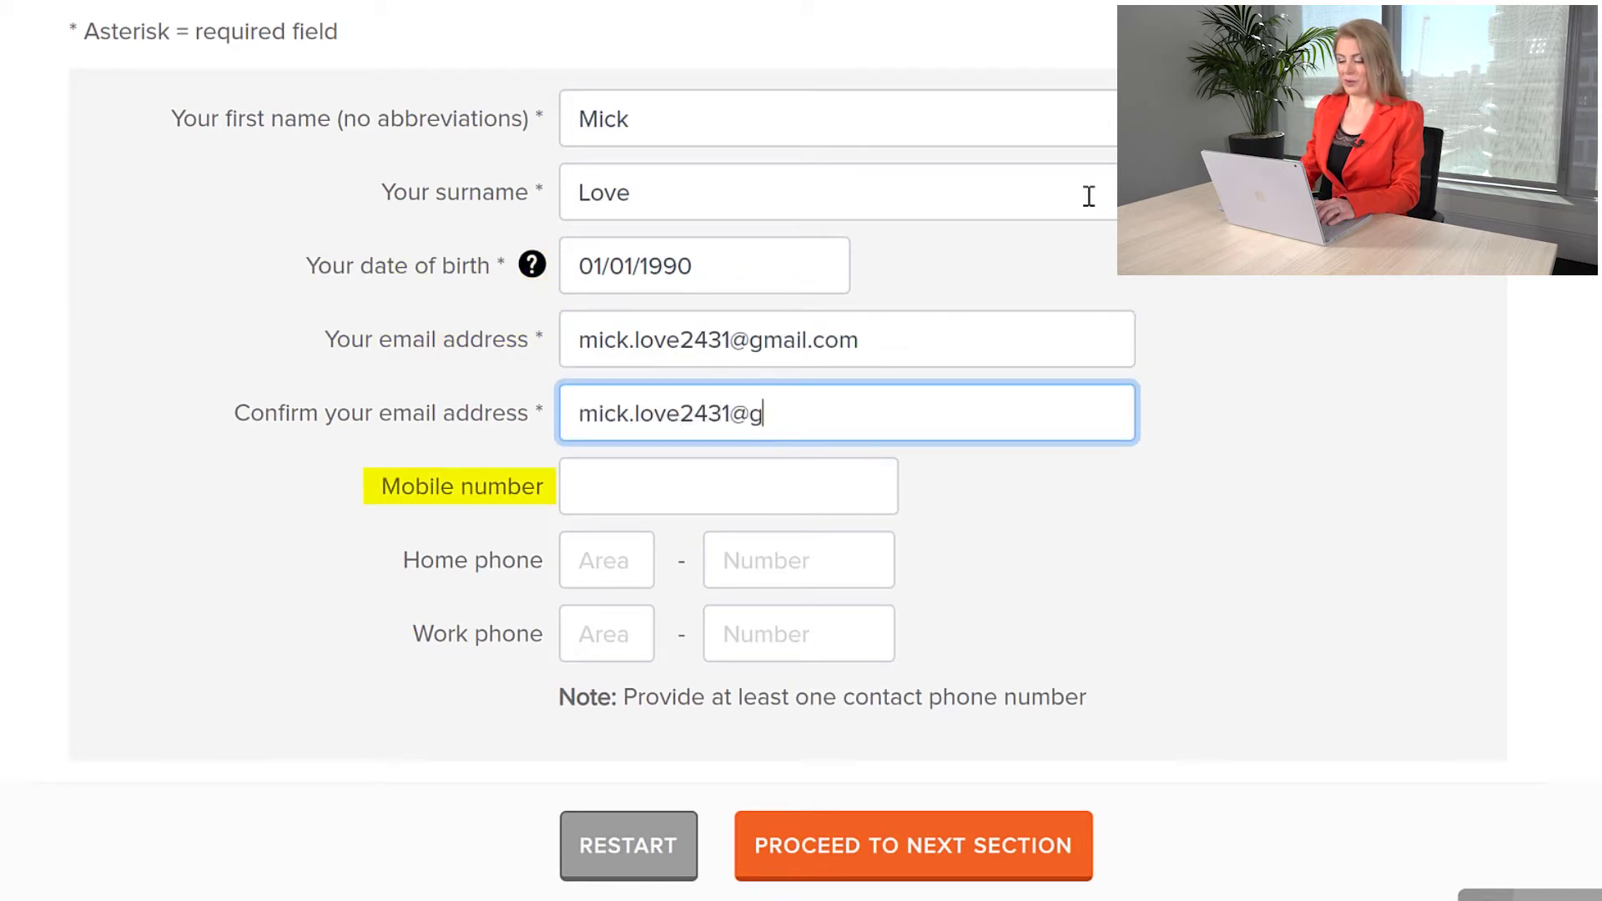
key(Tab)
text(04)
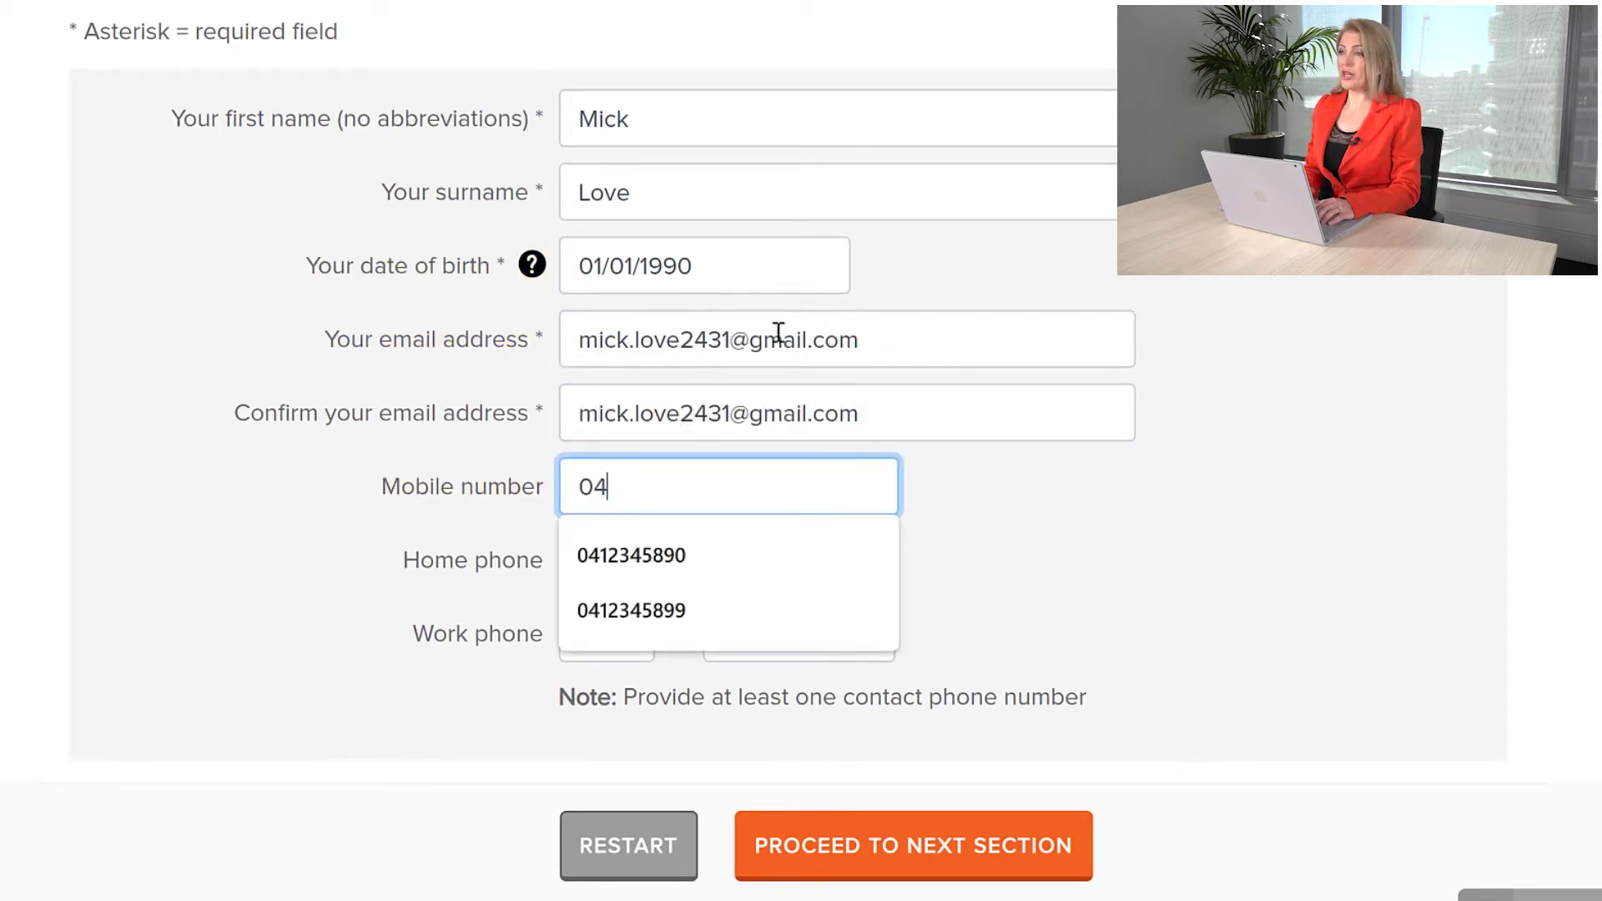
key(Down)
key(Return)
click(843, 848)
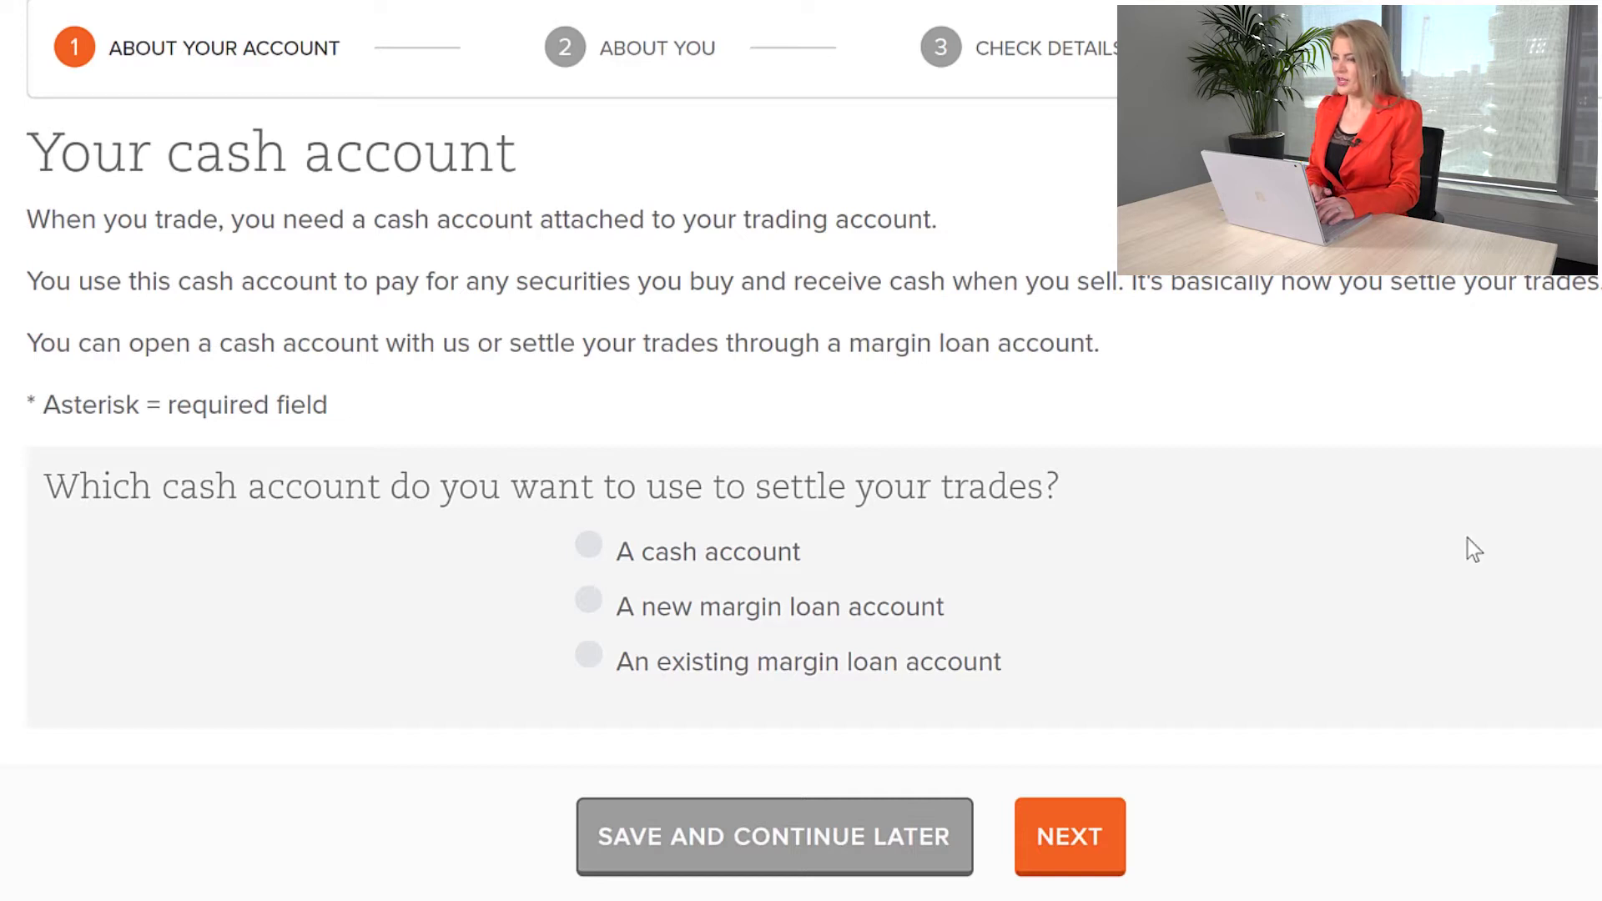
Step: Settle trades through a cash account, keeping Bell Cash Trust as the cash management service
drag(941, 562, 551, 556)
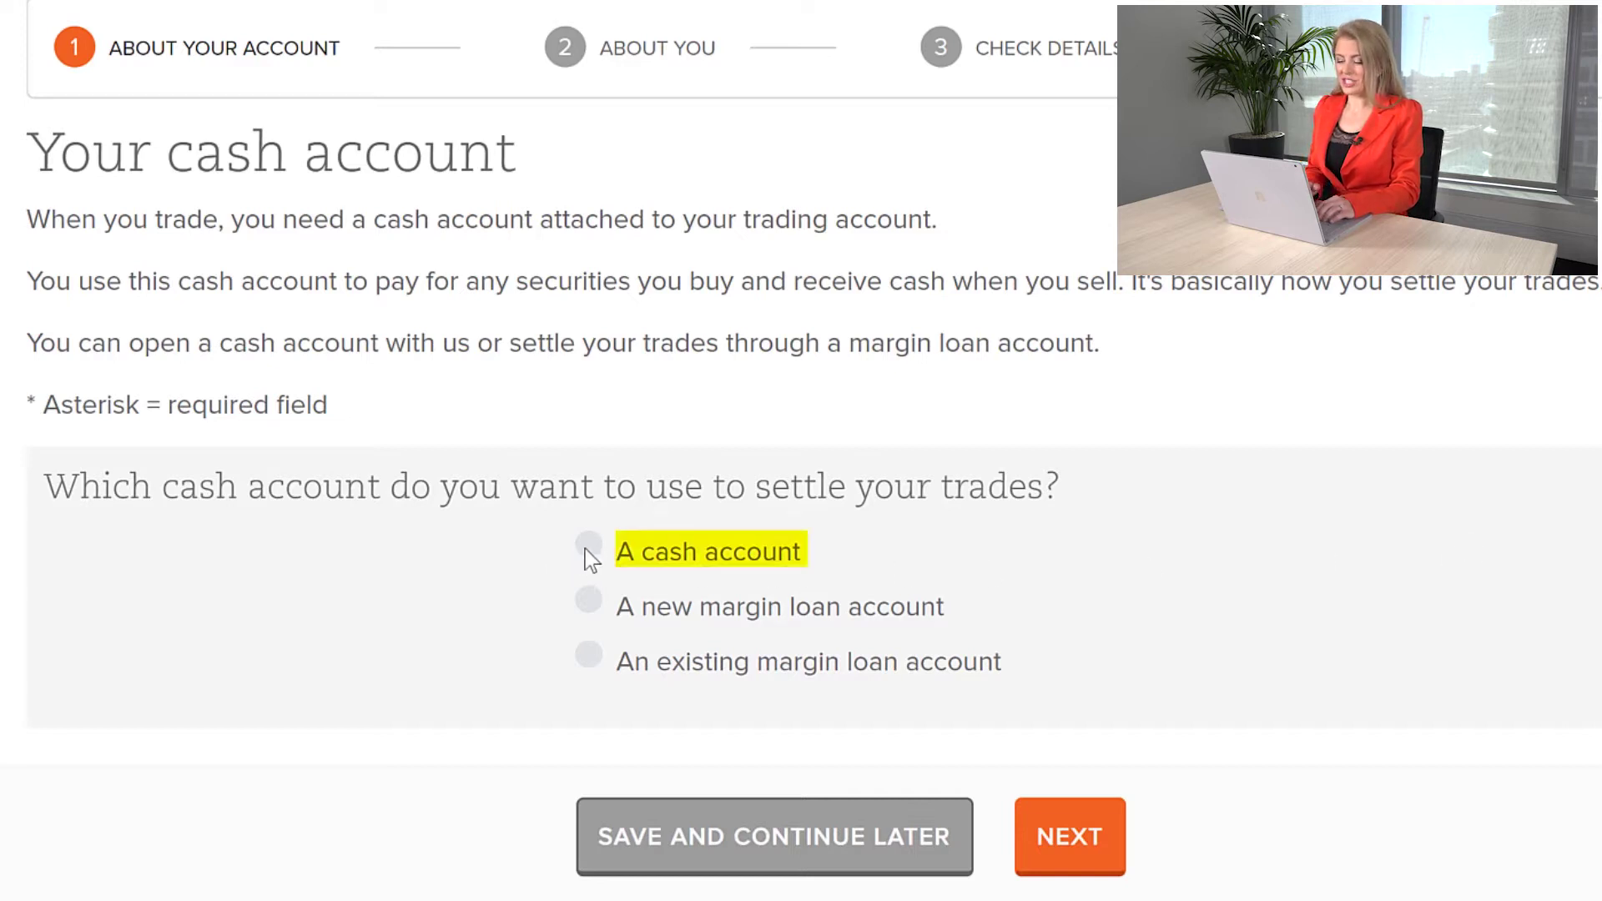
click(589, 547)
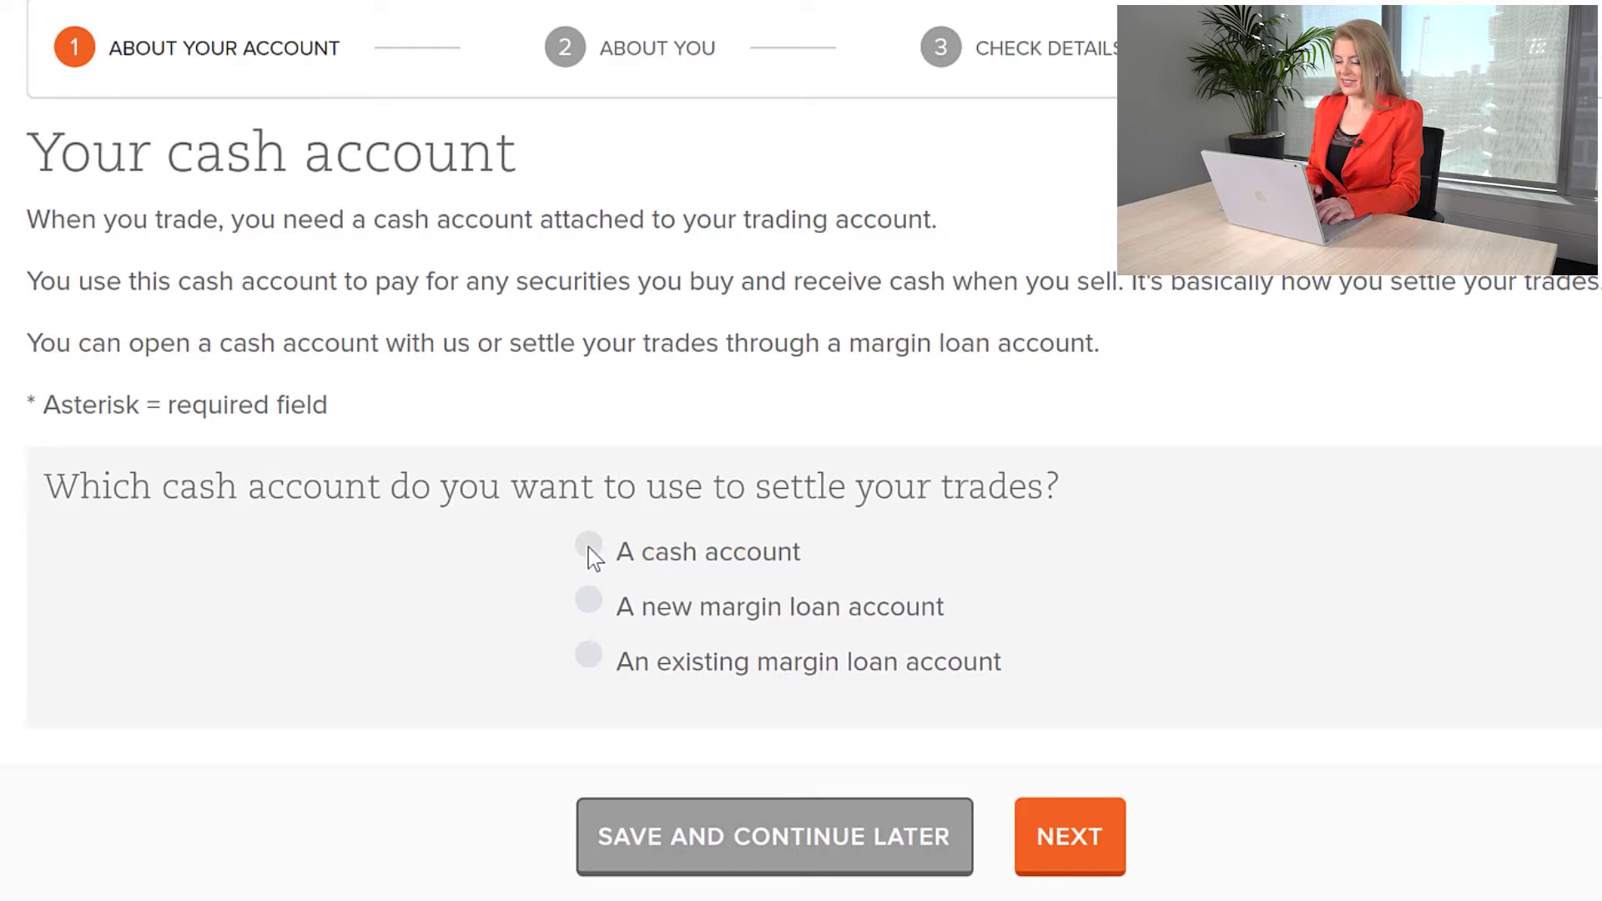
scroll(1119, 816, down, 3)
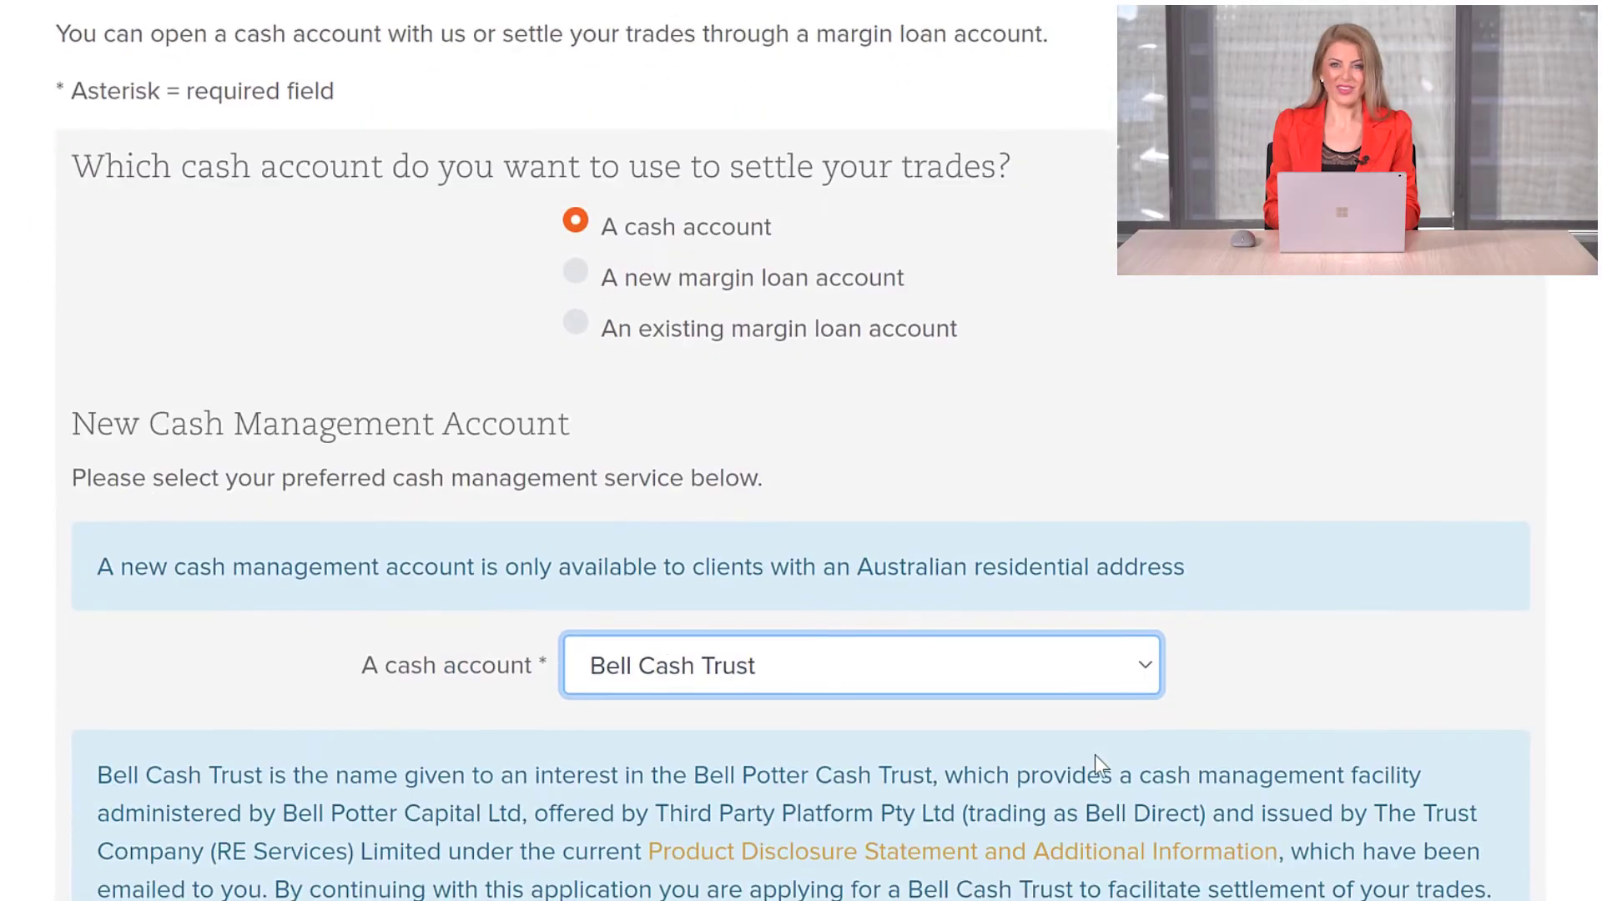
scroll(1127, 667, down, 2)
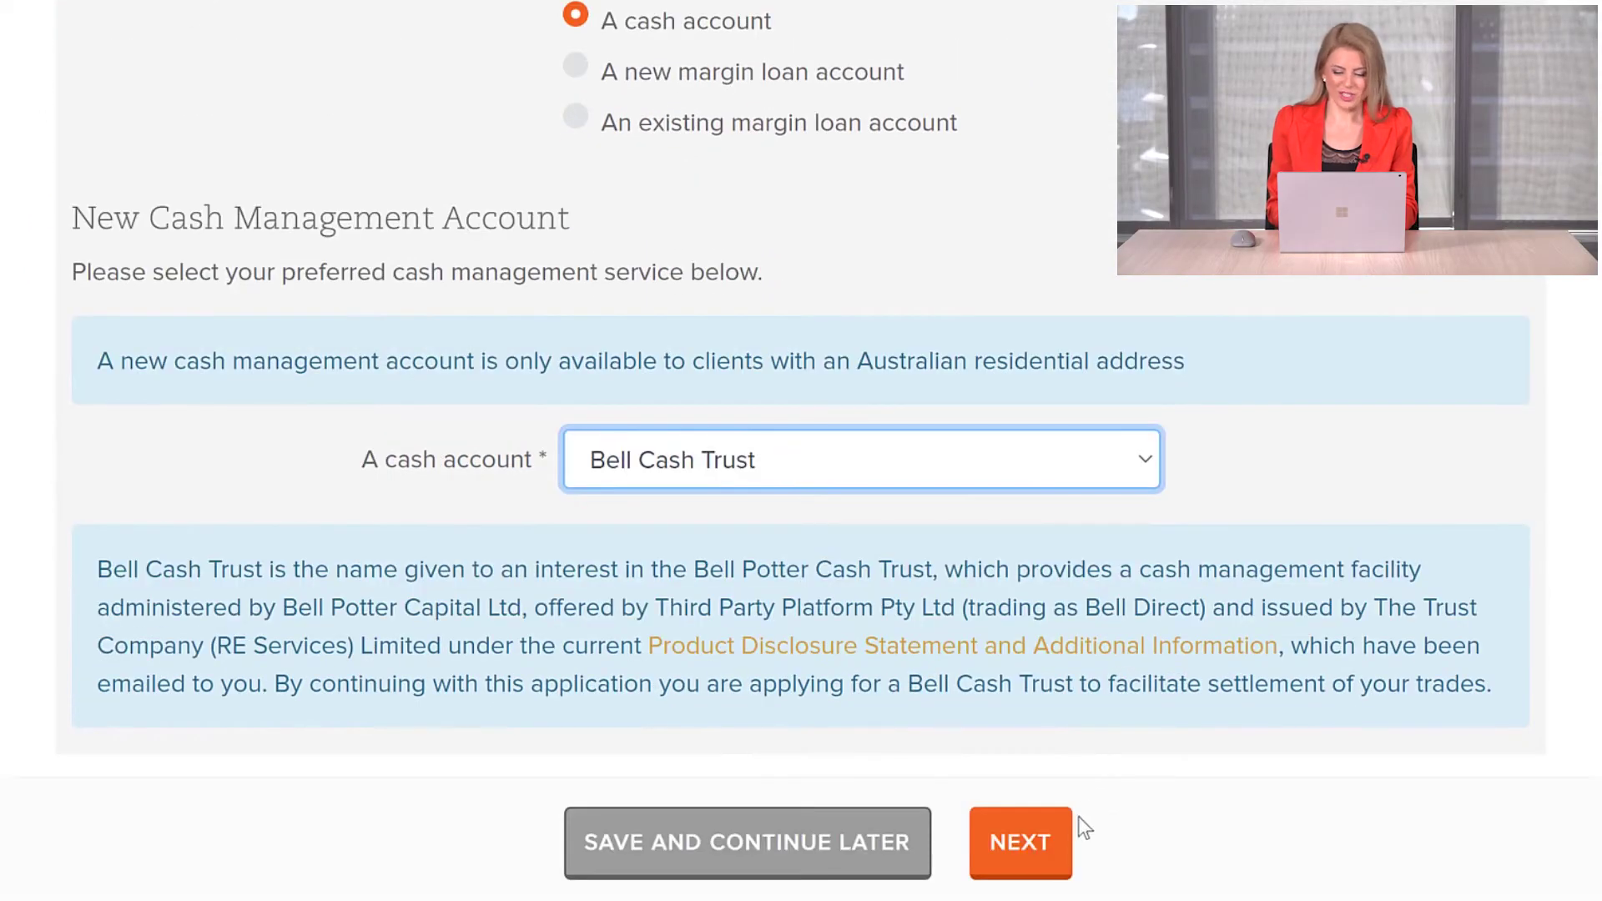
click(1078, 827)
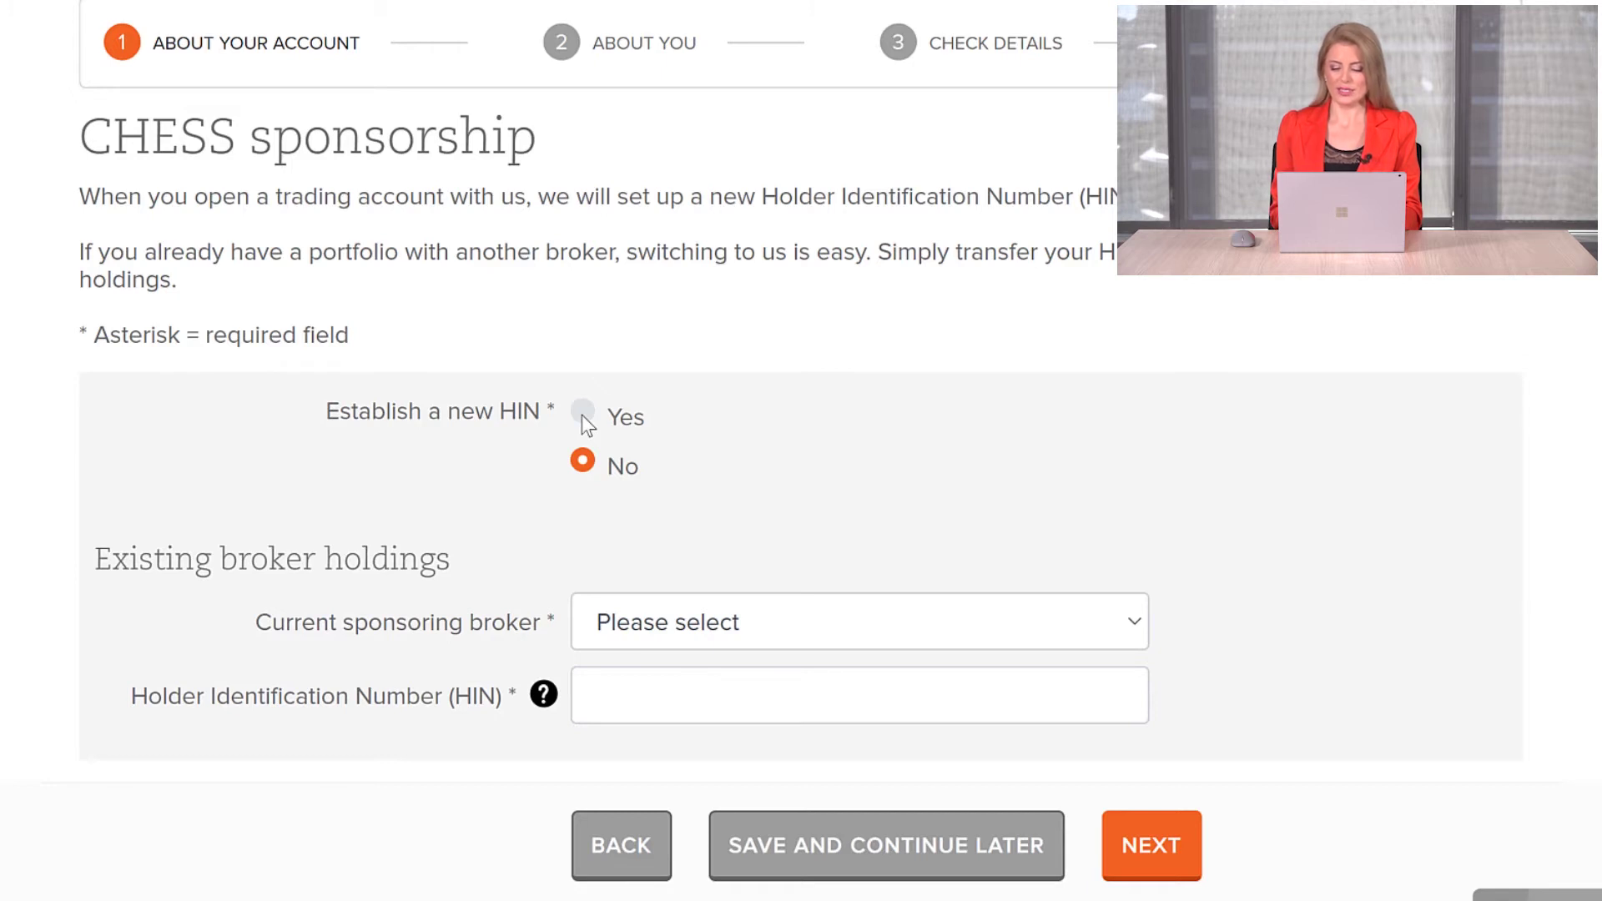
Step: Request a new HIN and answer No to converting and transferring existing holdings
click(582, 412)
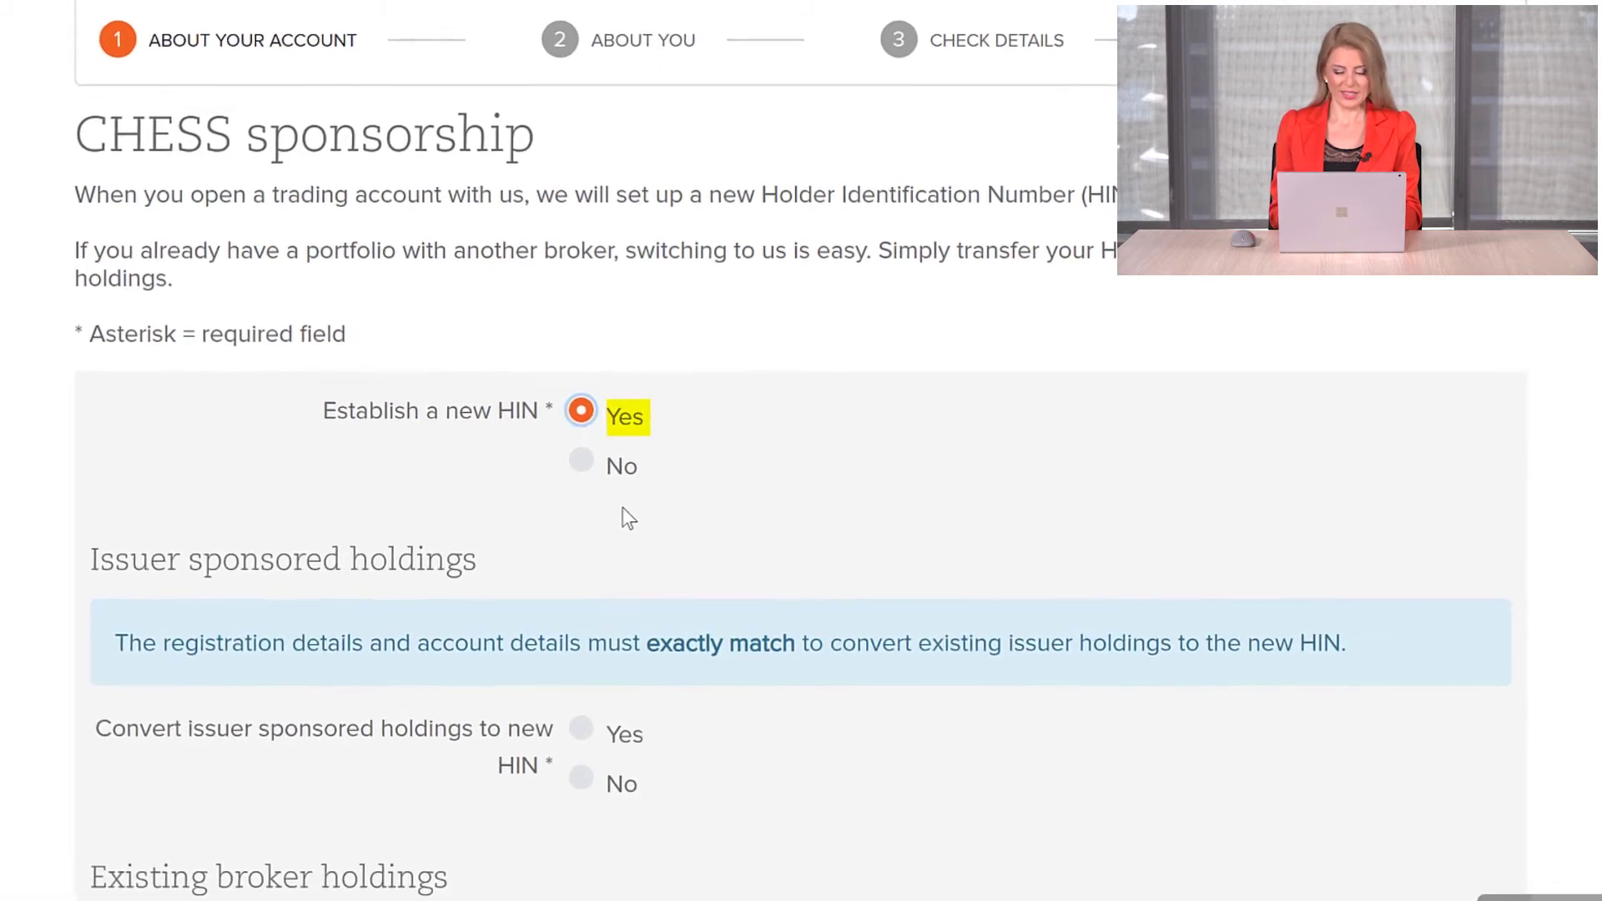
scroll(623, 509, down, 4)
click(582, 485)
click(579, 689)
click(1159, 845)
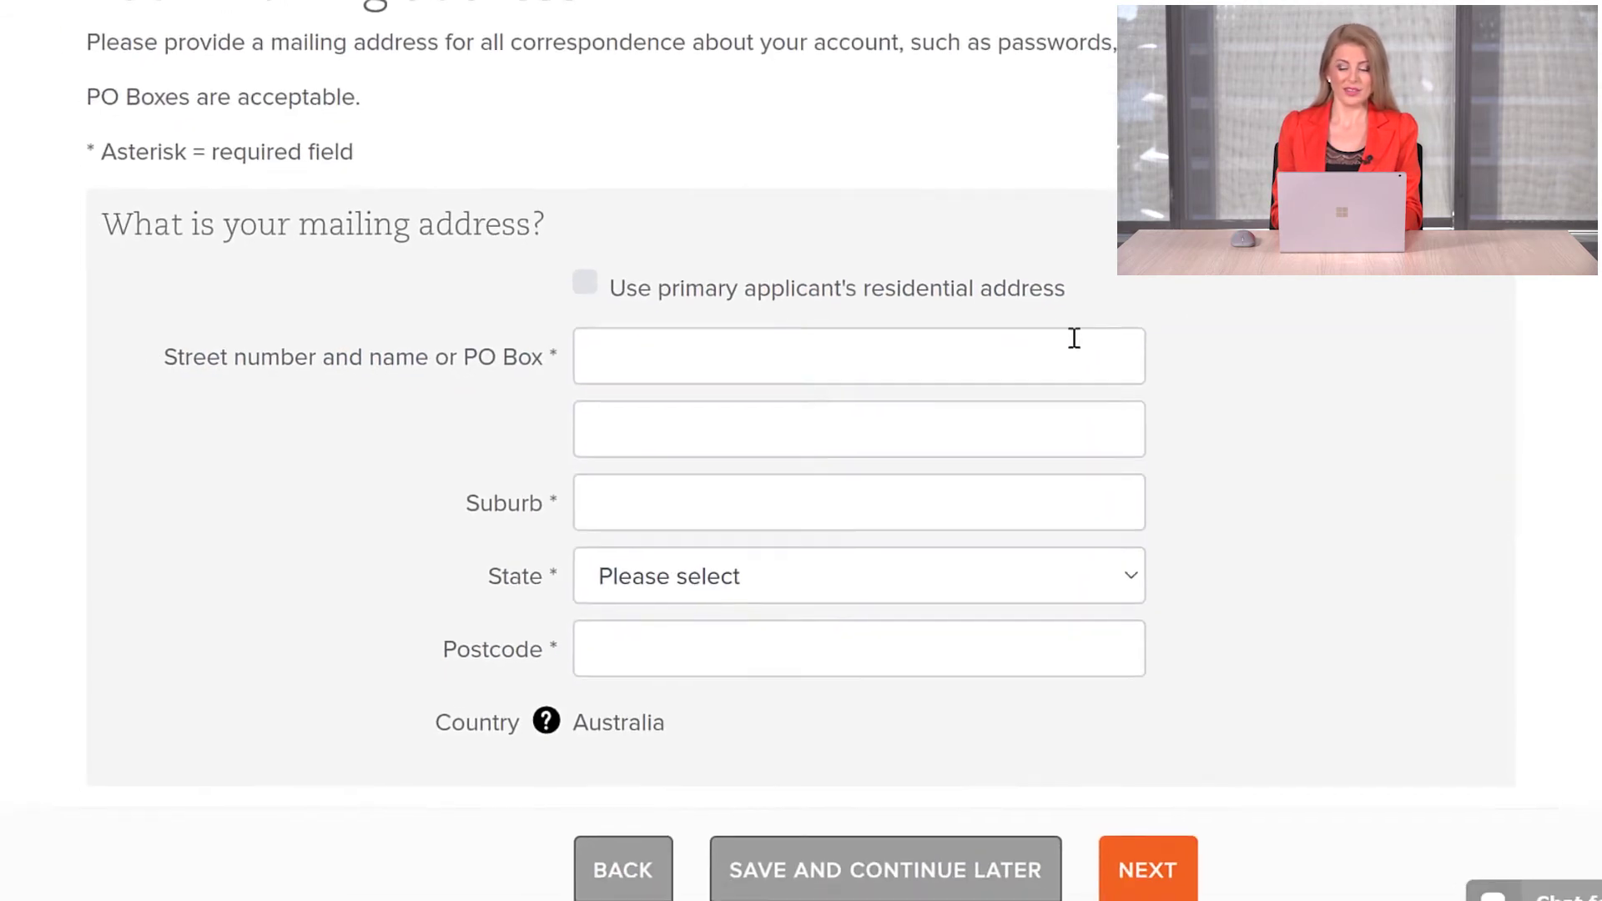
Step: Enter the mailing street address, suburb, state NSW and postcode, then continue
click(1068, 334)
text(1234 Beach Road)
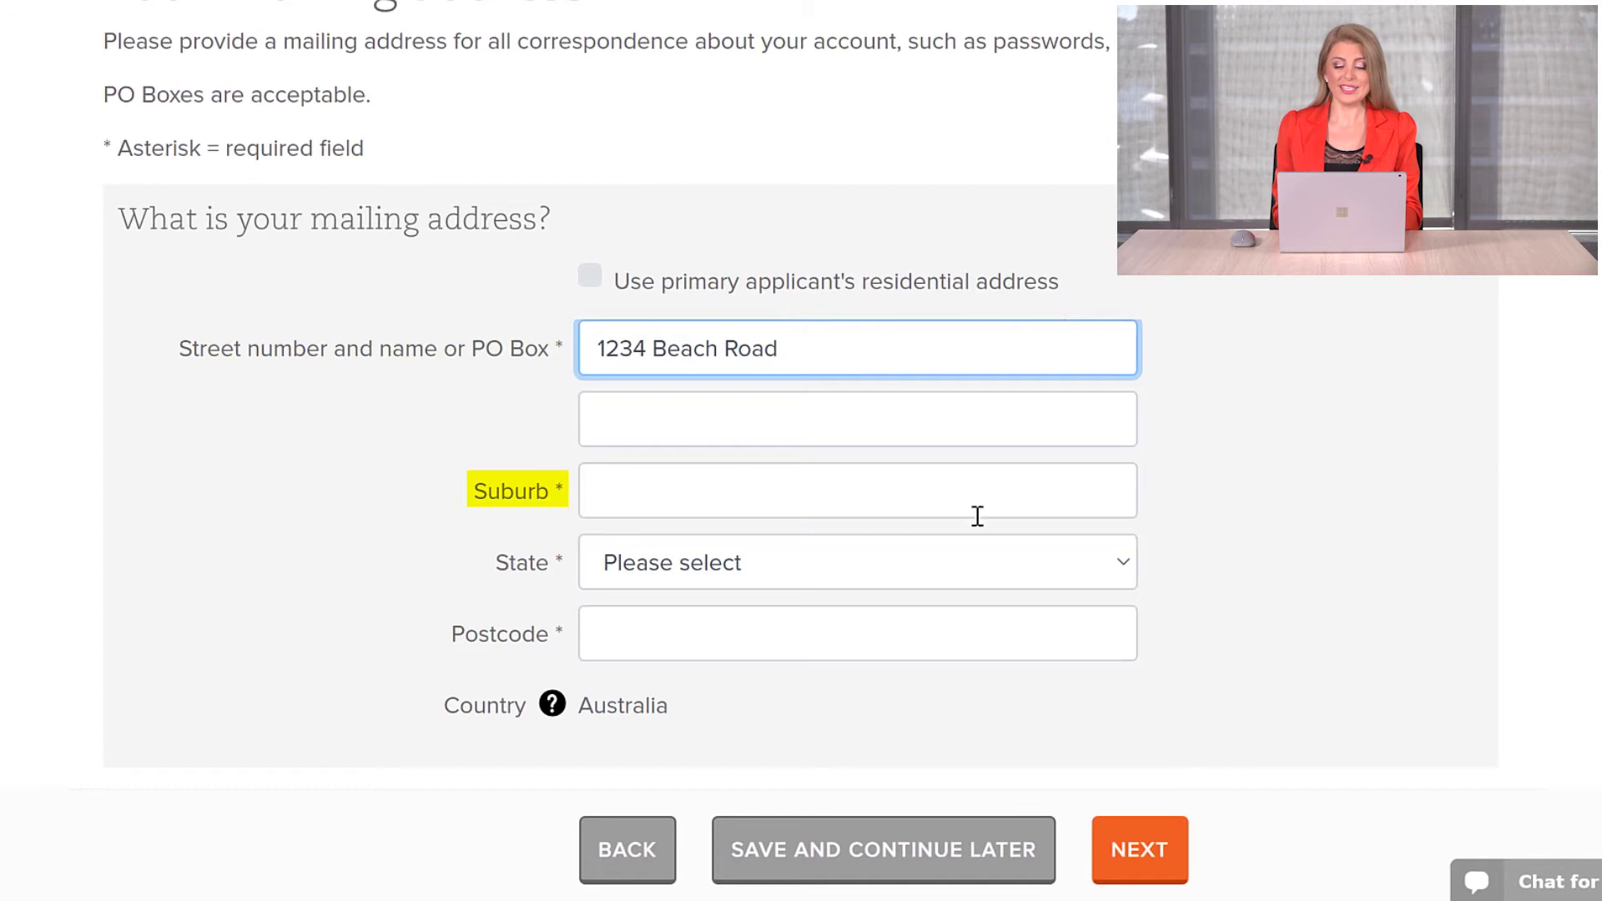
click(981, 501)
text(Bondi)
click(1275, 468)
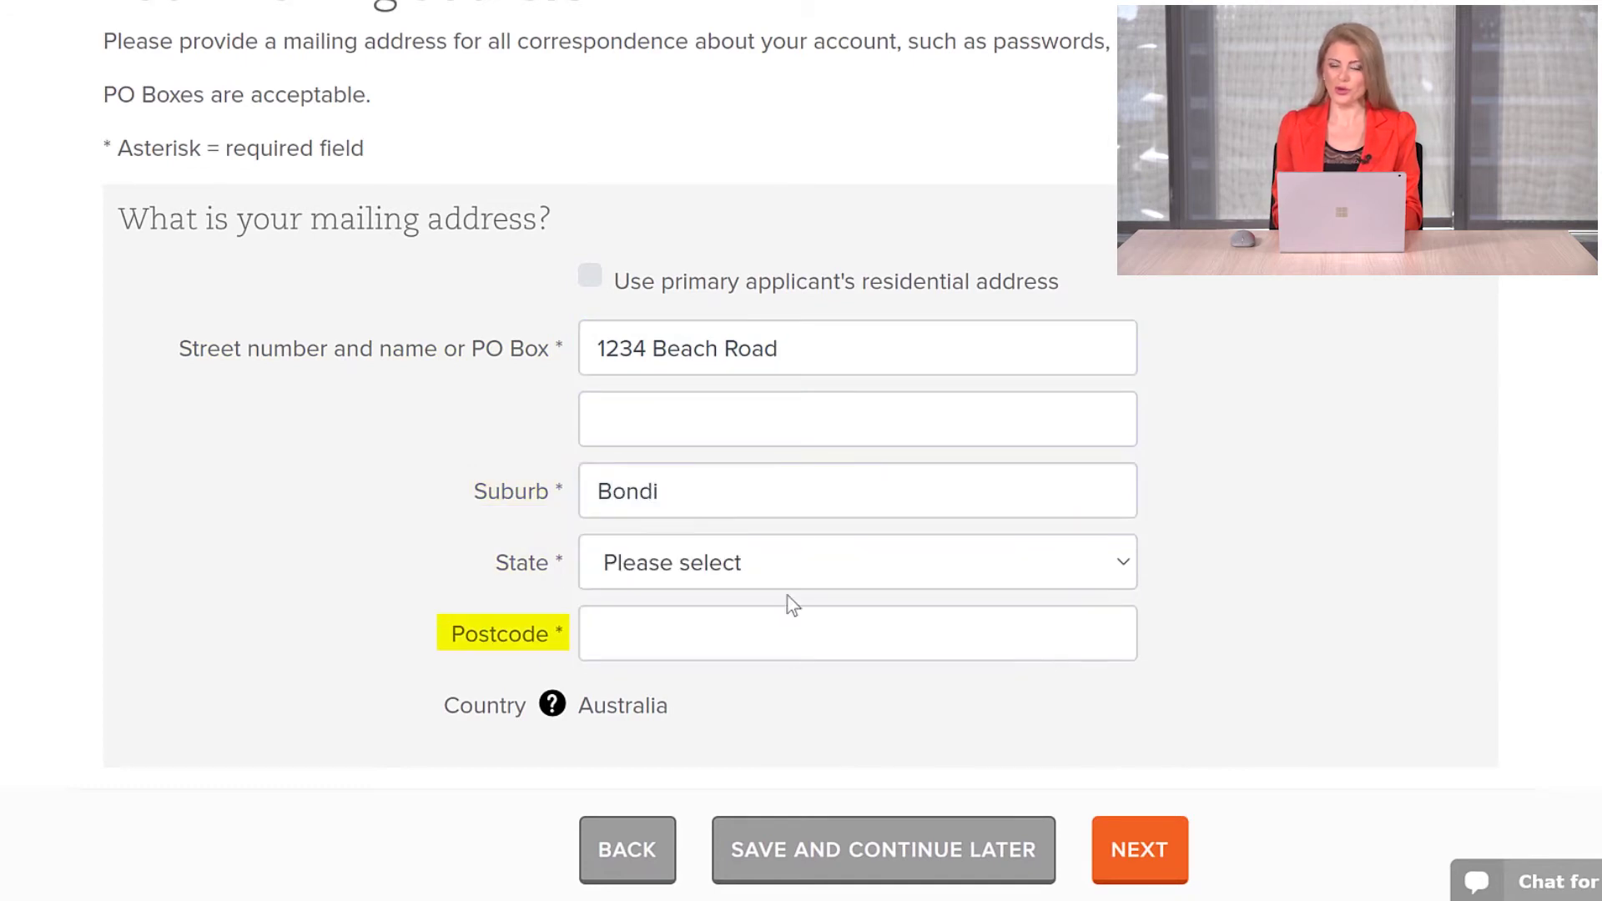
click(785, 562)
click(733, 175)
click(727, 618)
text(2026)
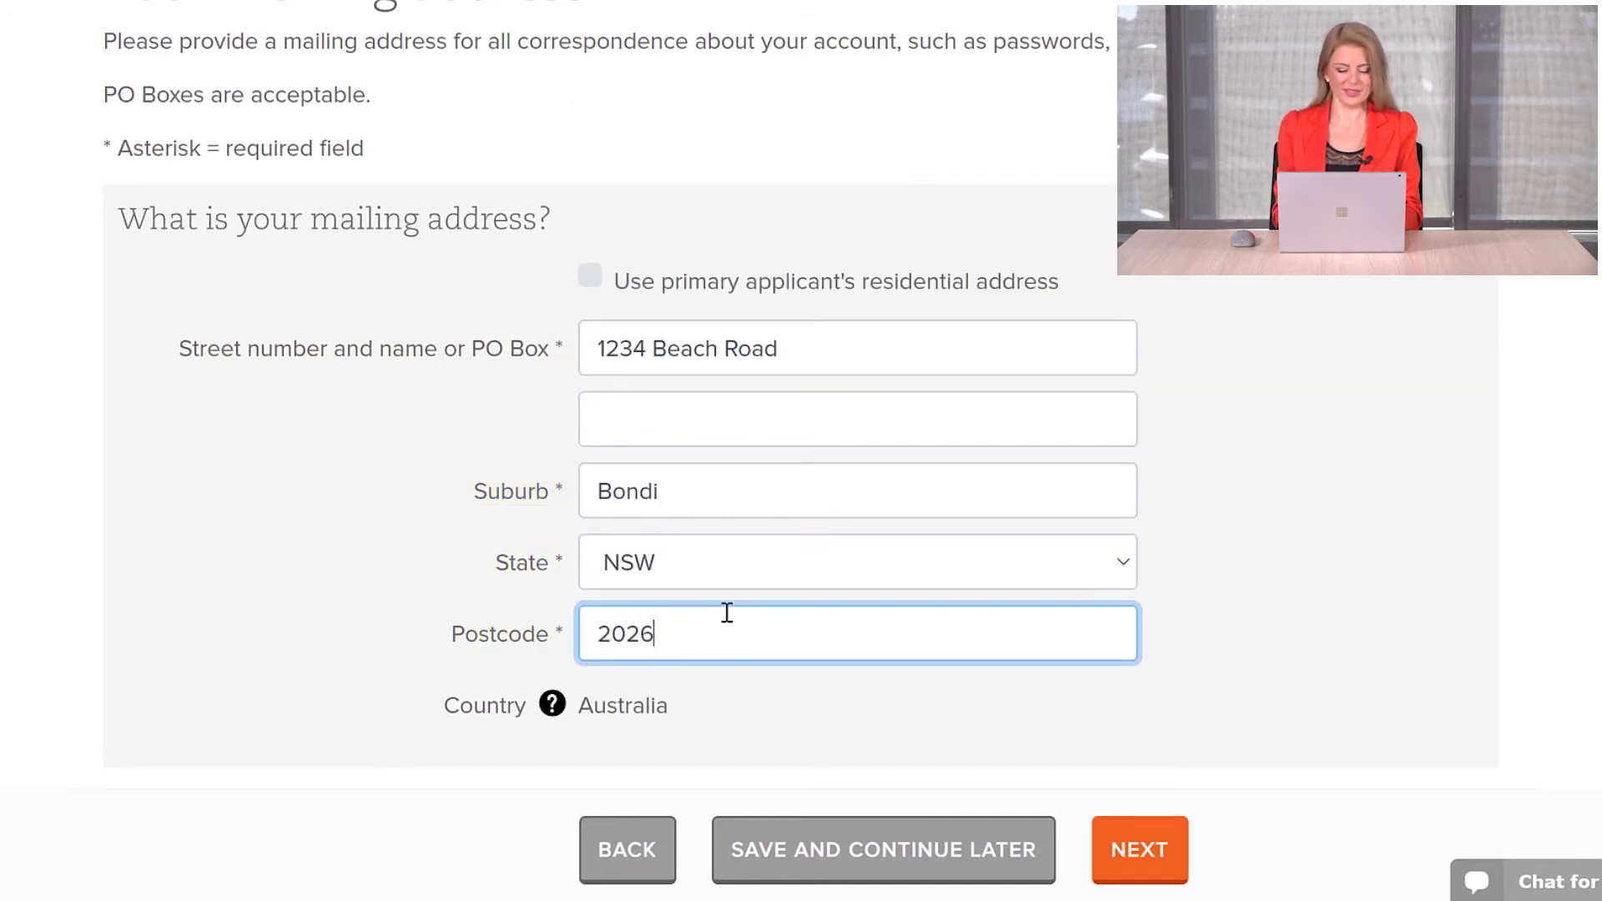
click(1140, 848)
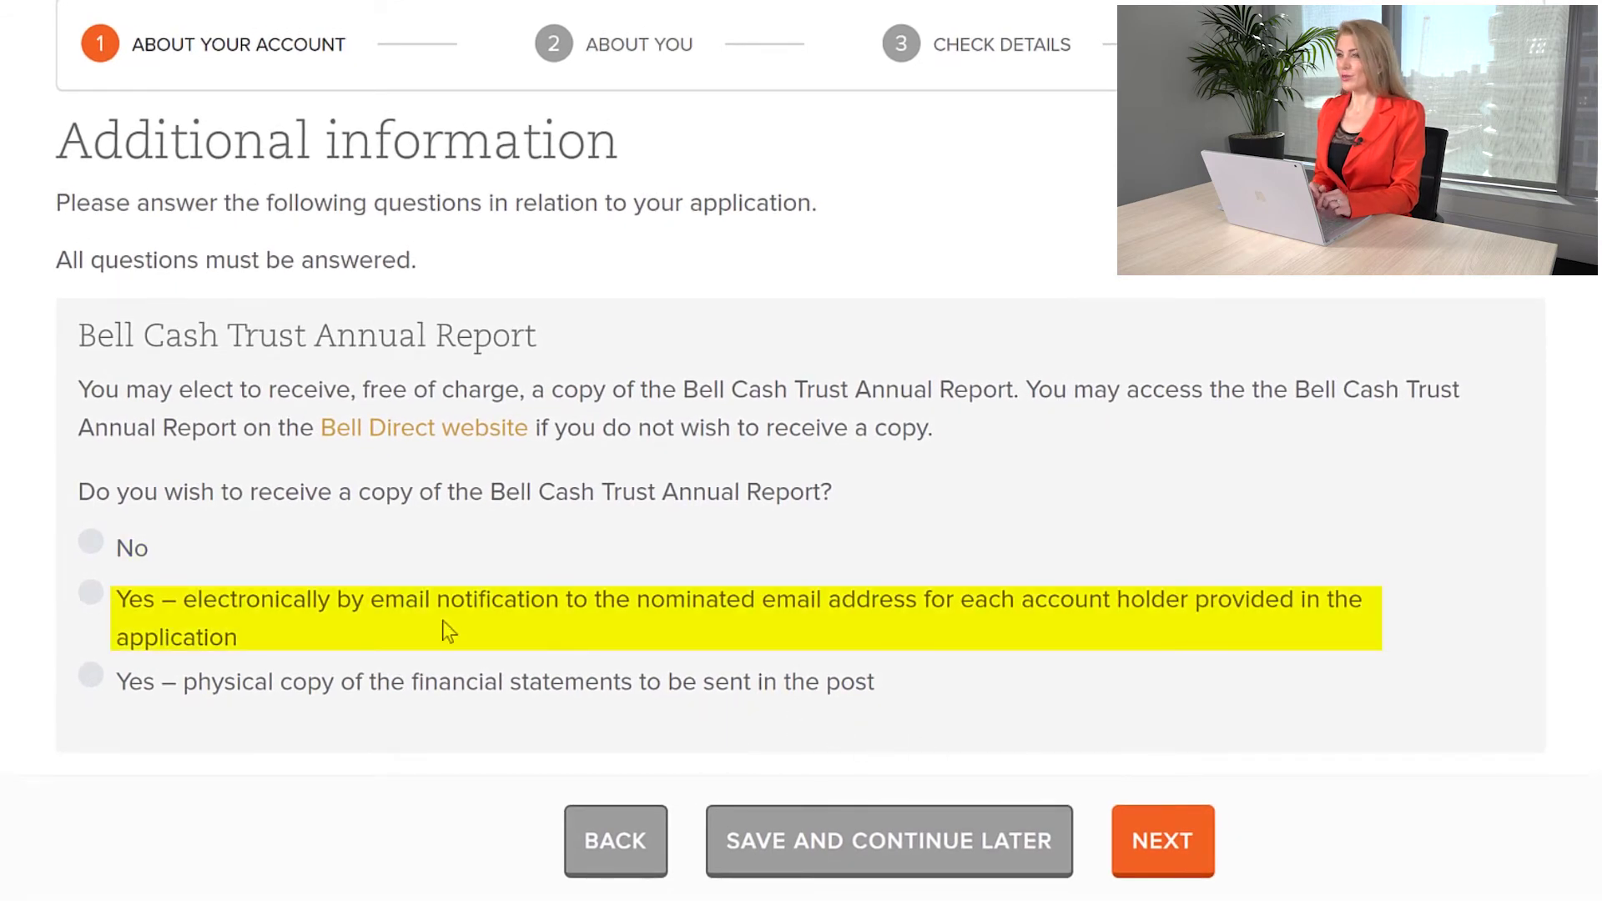
Step: Receive the annual report electronically and nominate a Commonwealth Bank account with its BSB and account number
click(89, 595)
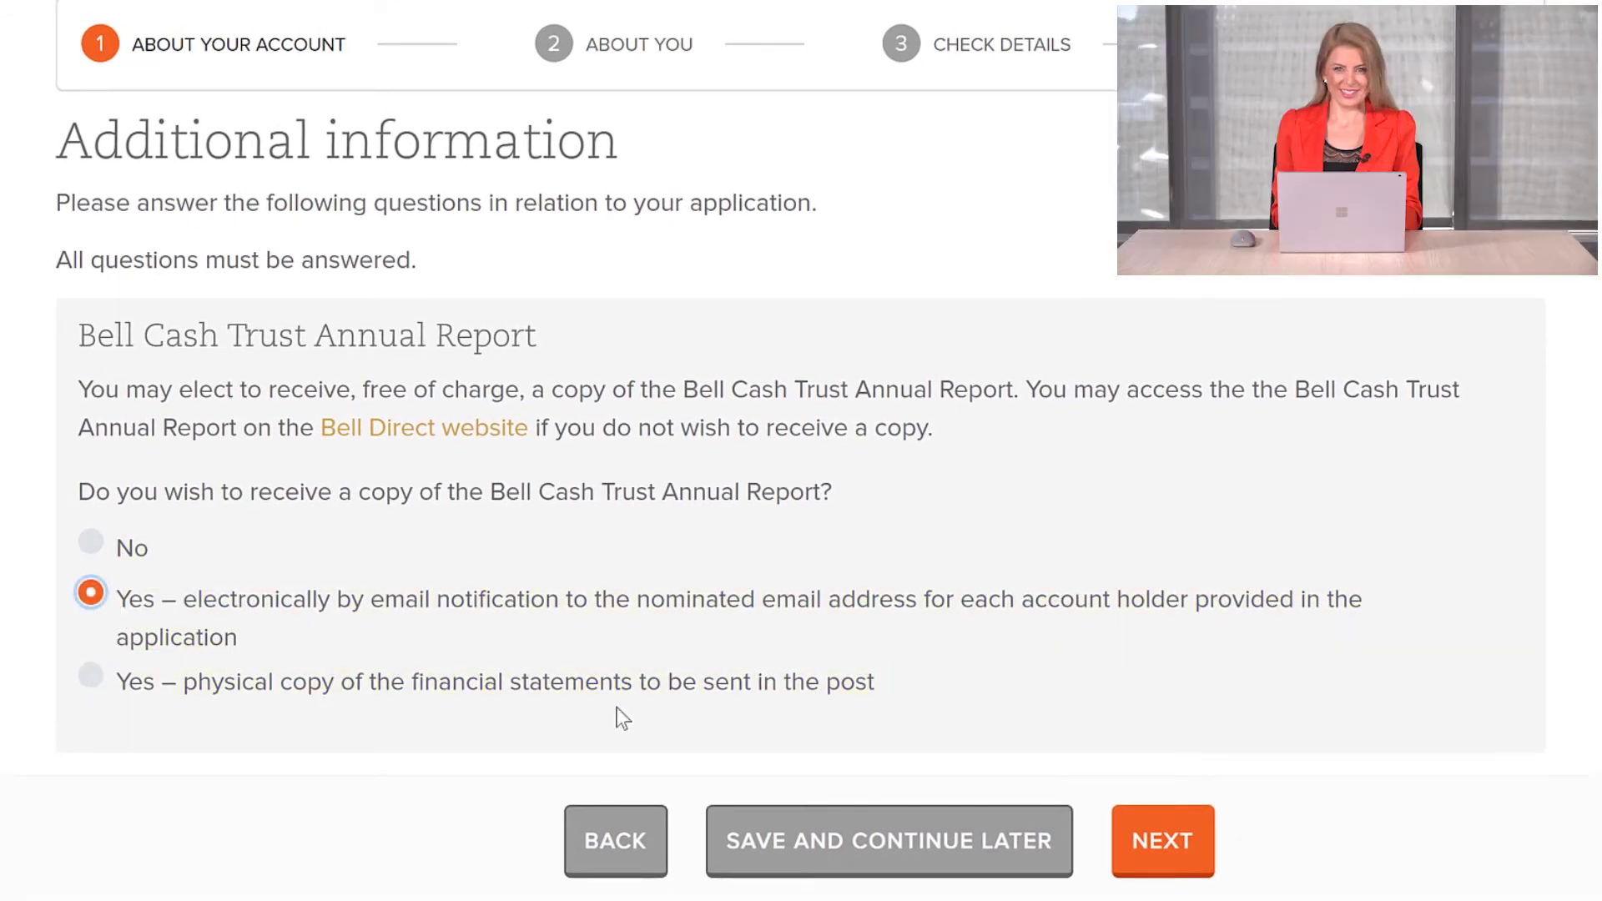
click(1118, 850)
click(797, 557)
text(Commo)
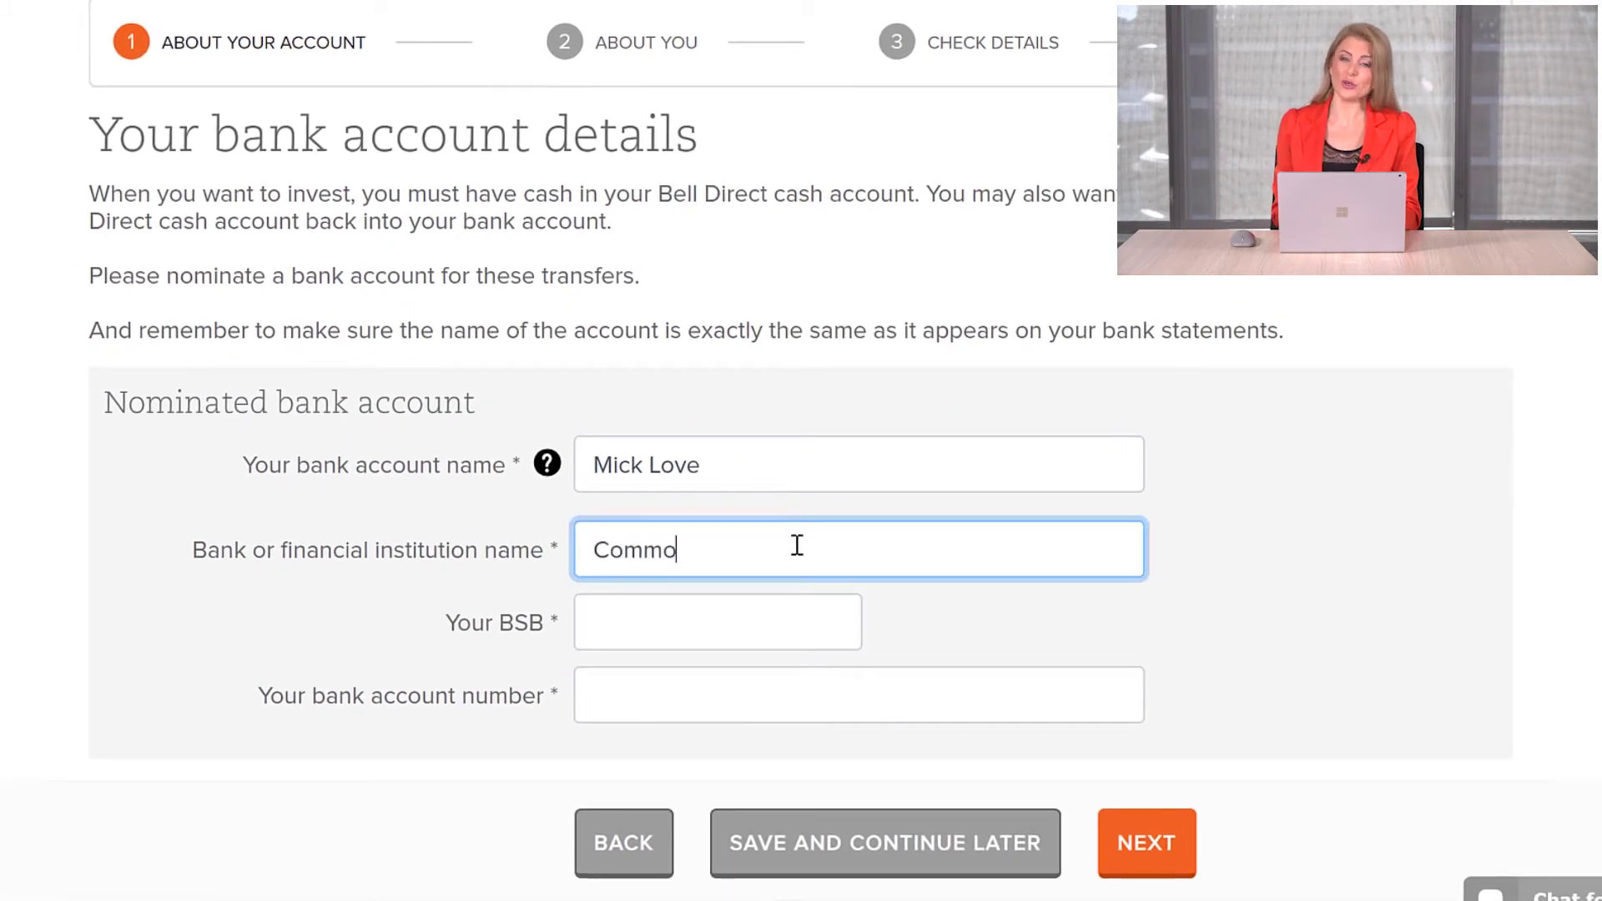
text(nwealth Bank)
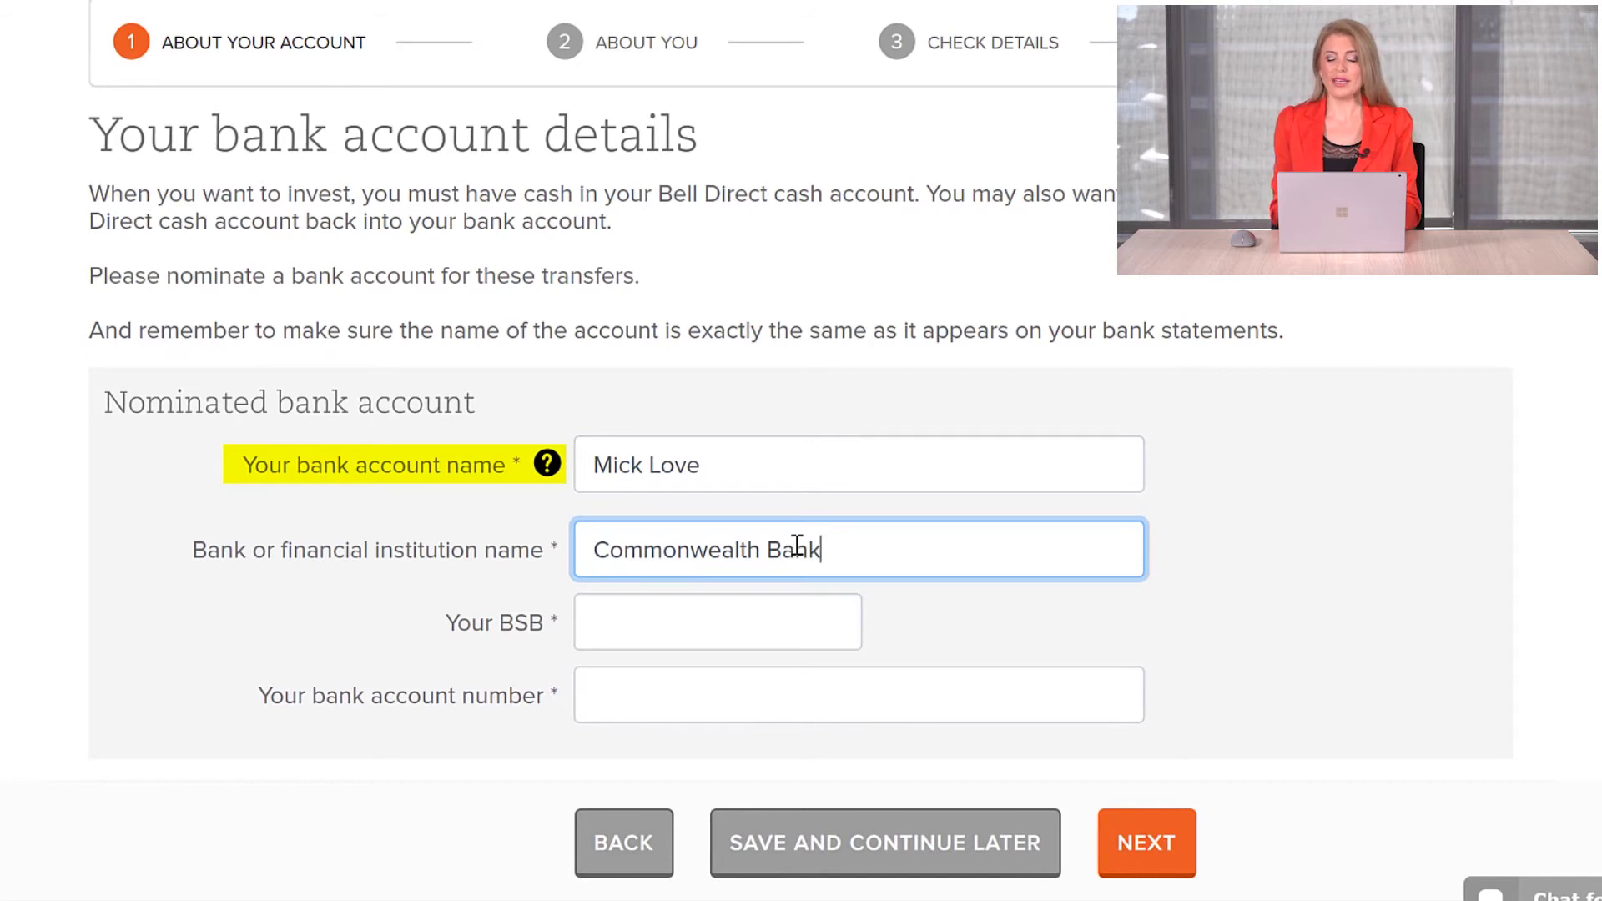
click(797, 632)
text(0)
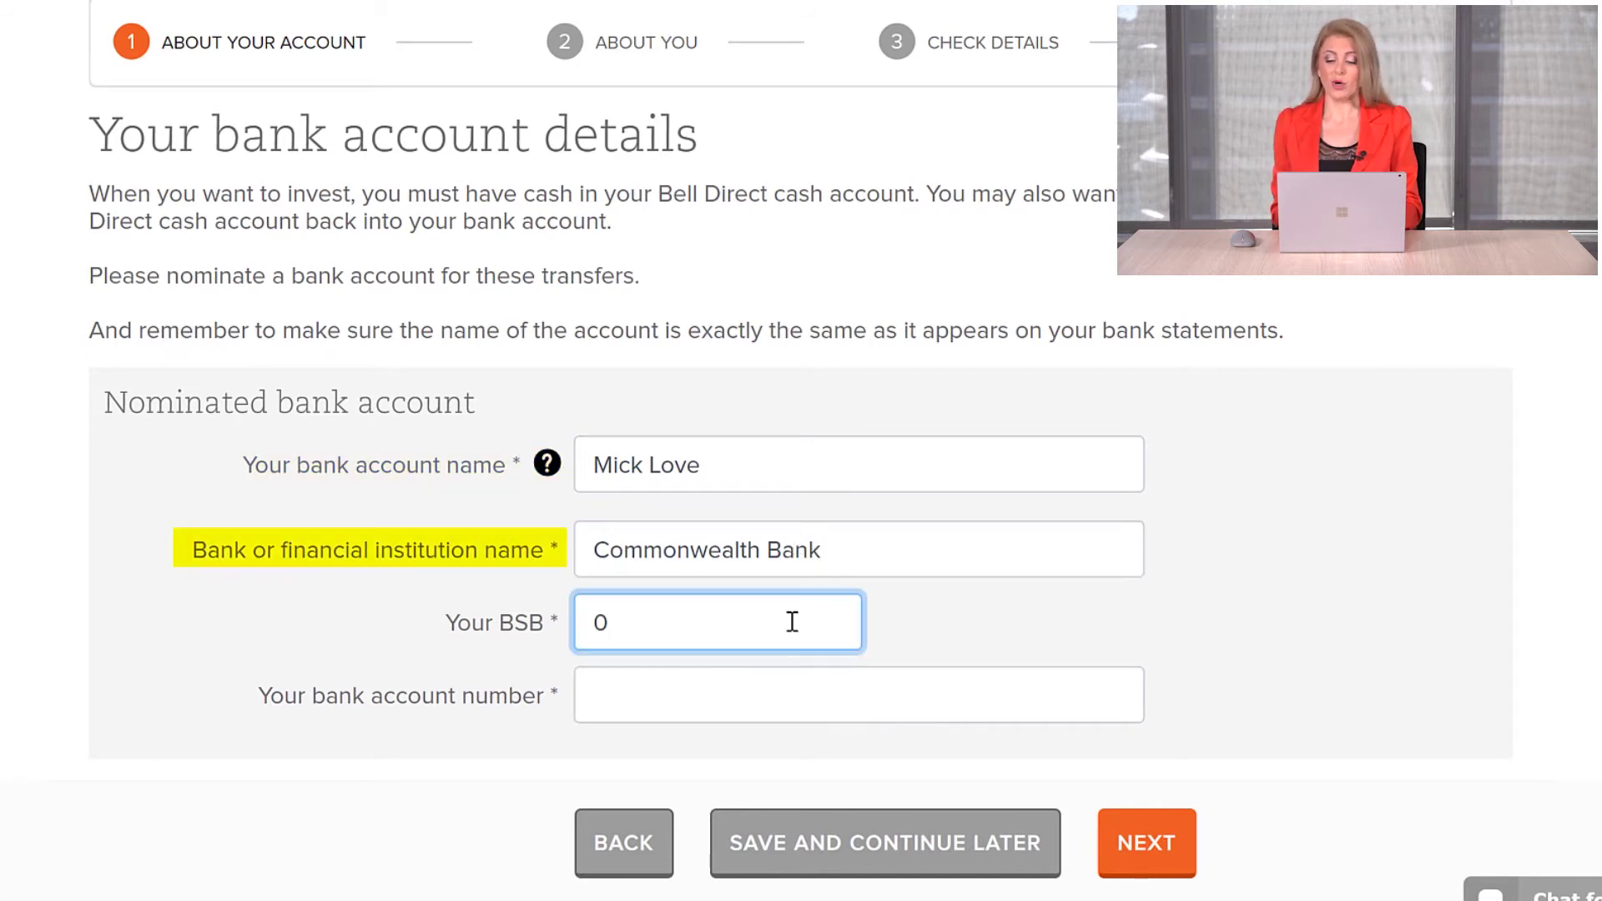
text(62903)
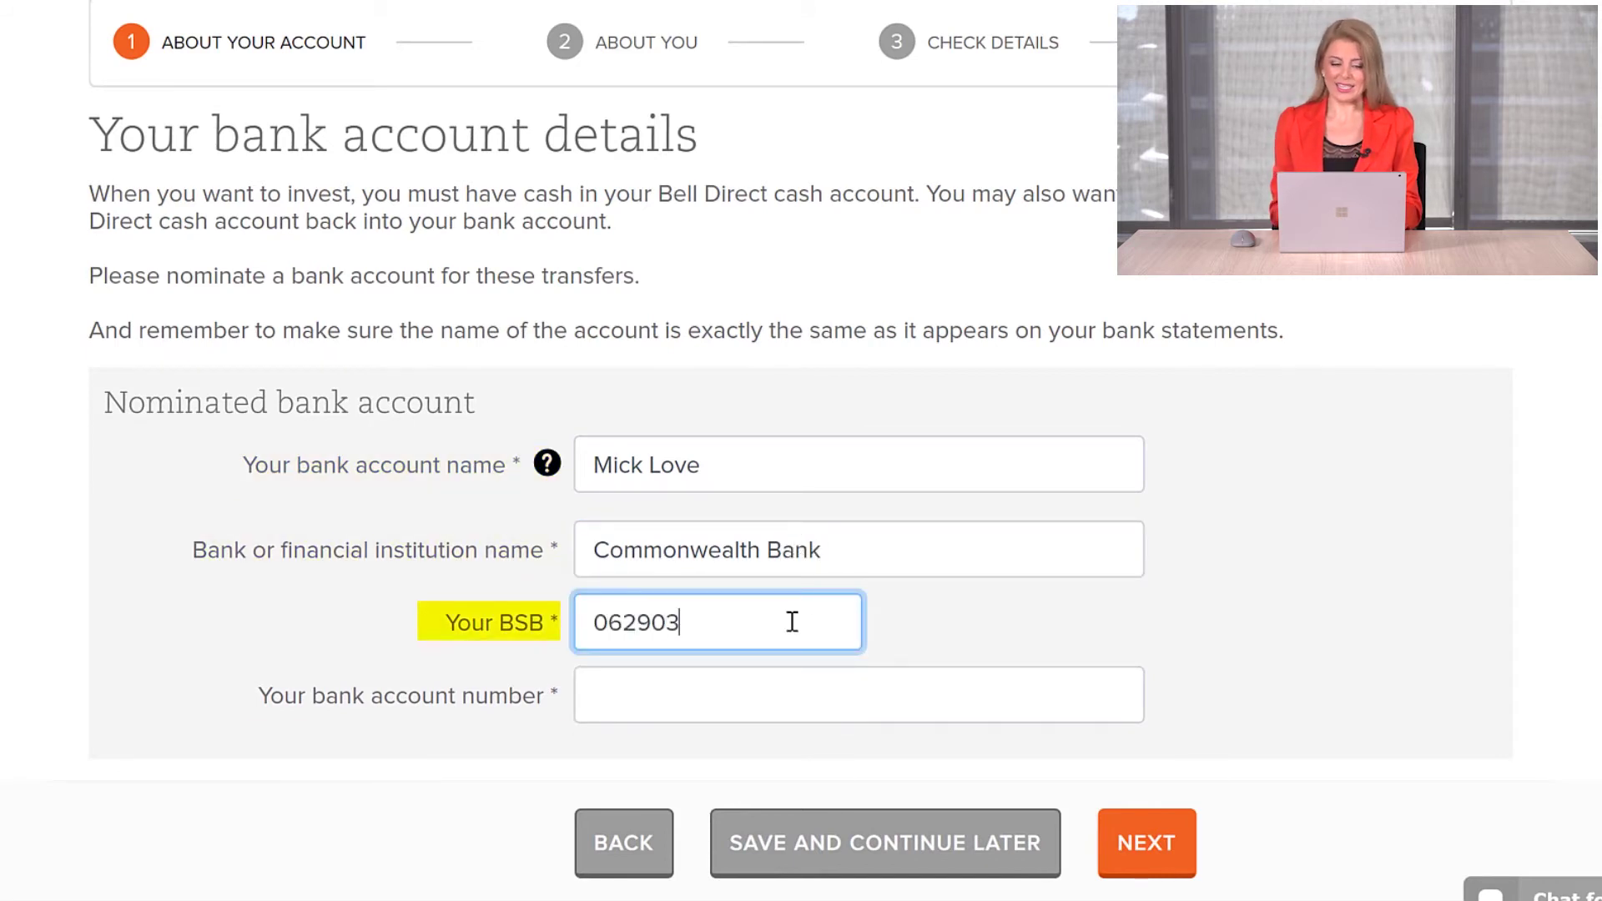
click(816, 701)
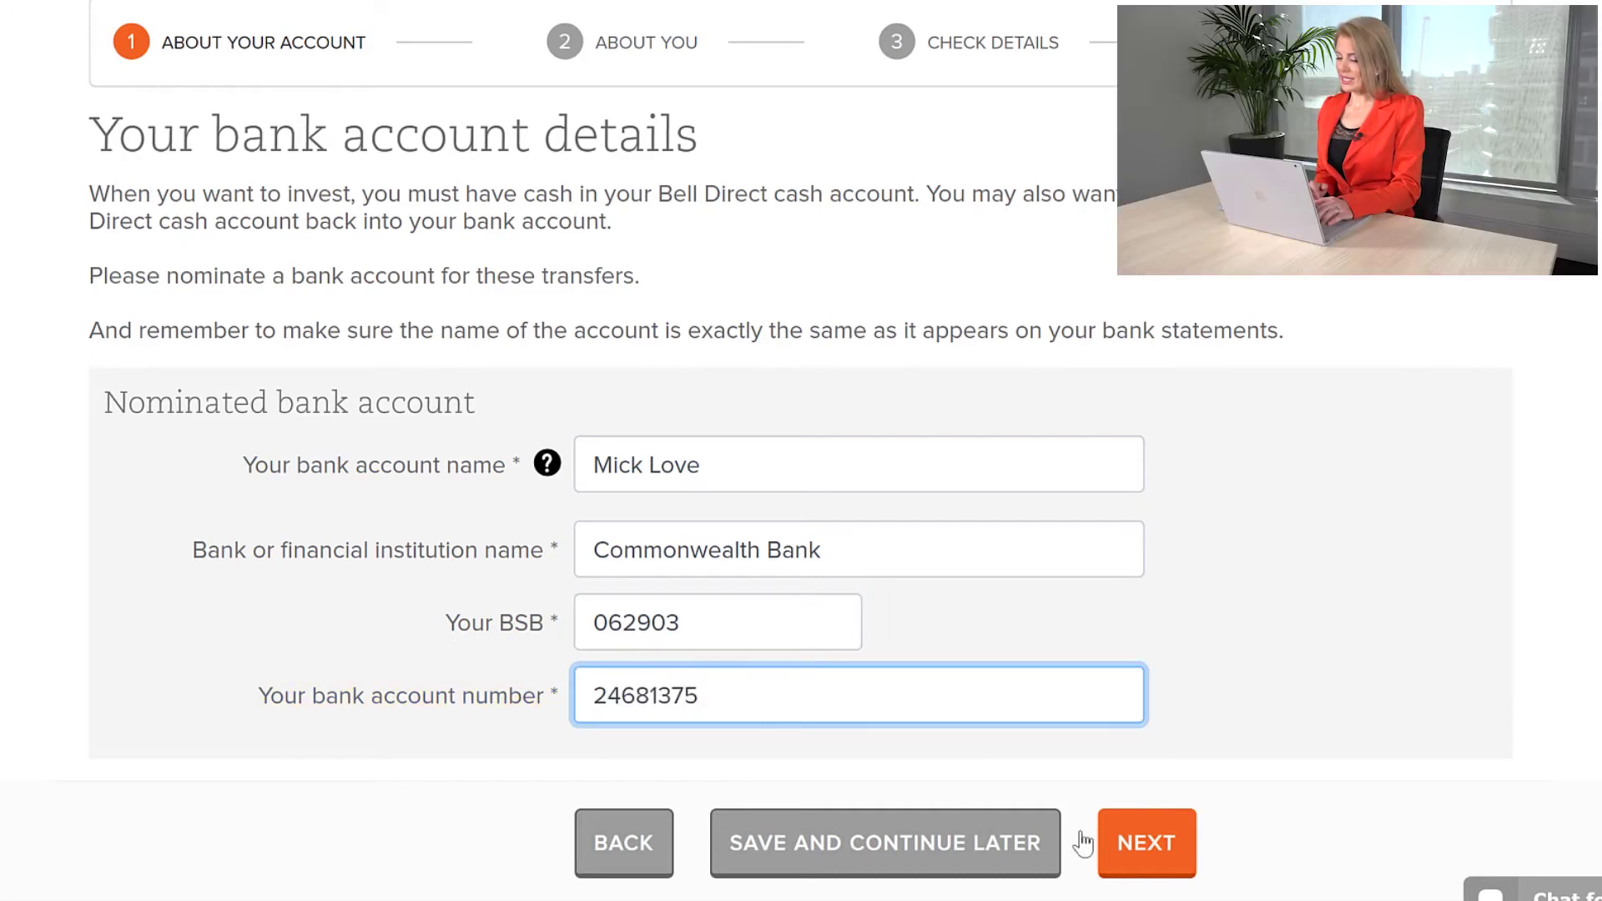
click(1160, 845)
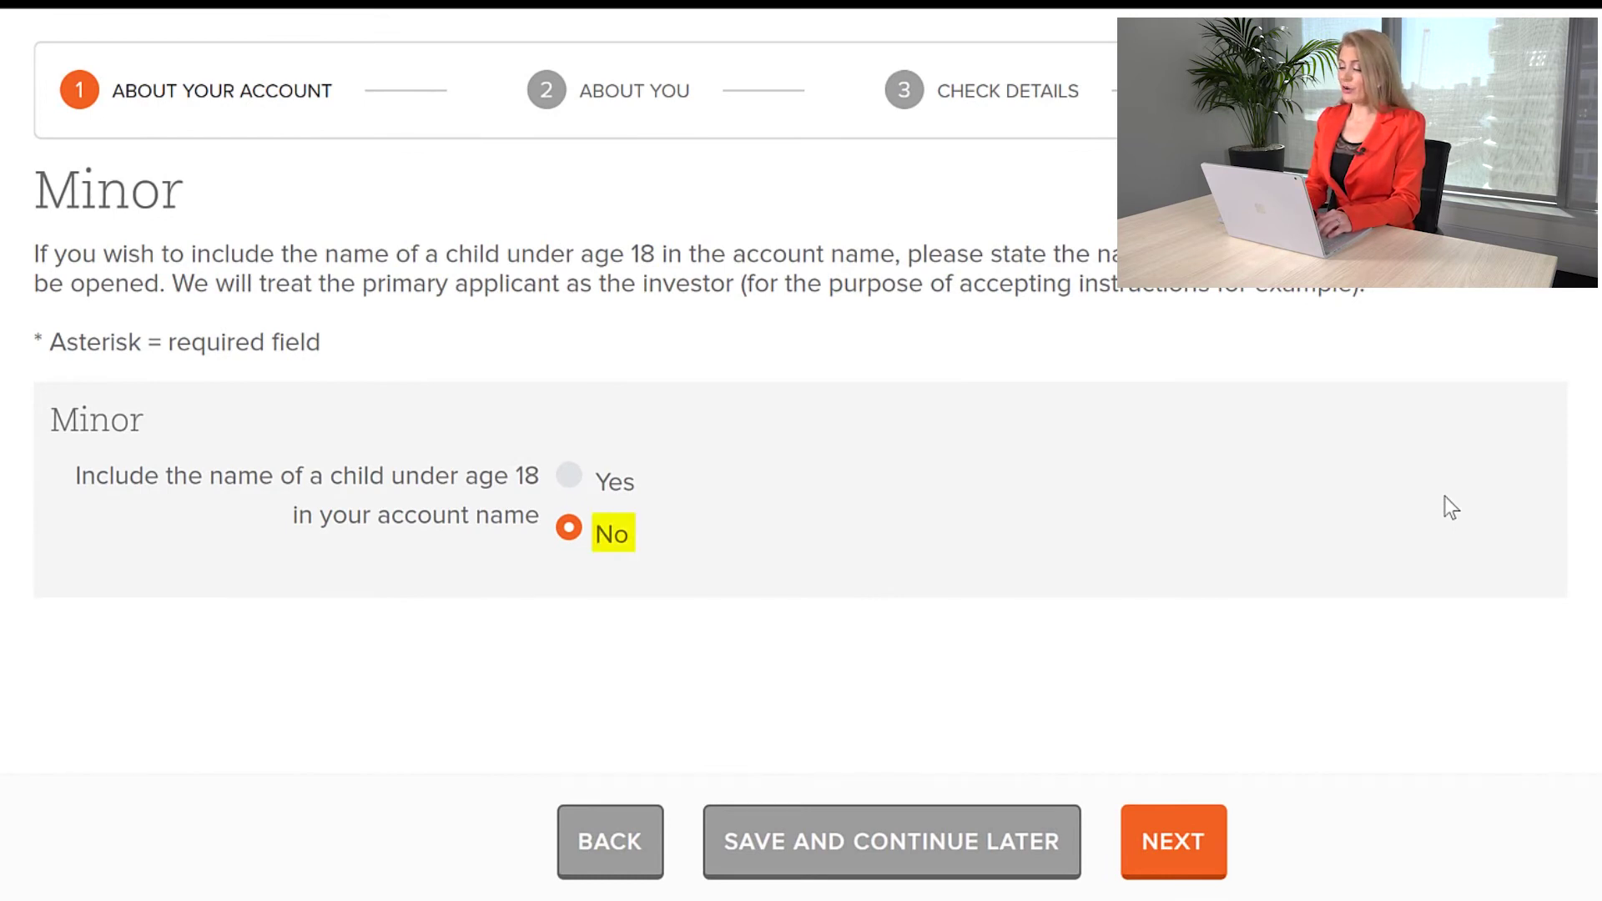
Step: Skip adding a minor, then give employer CBA, occupation Banker and Savings/Salary source of funds
click(571, 531)
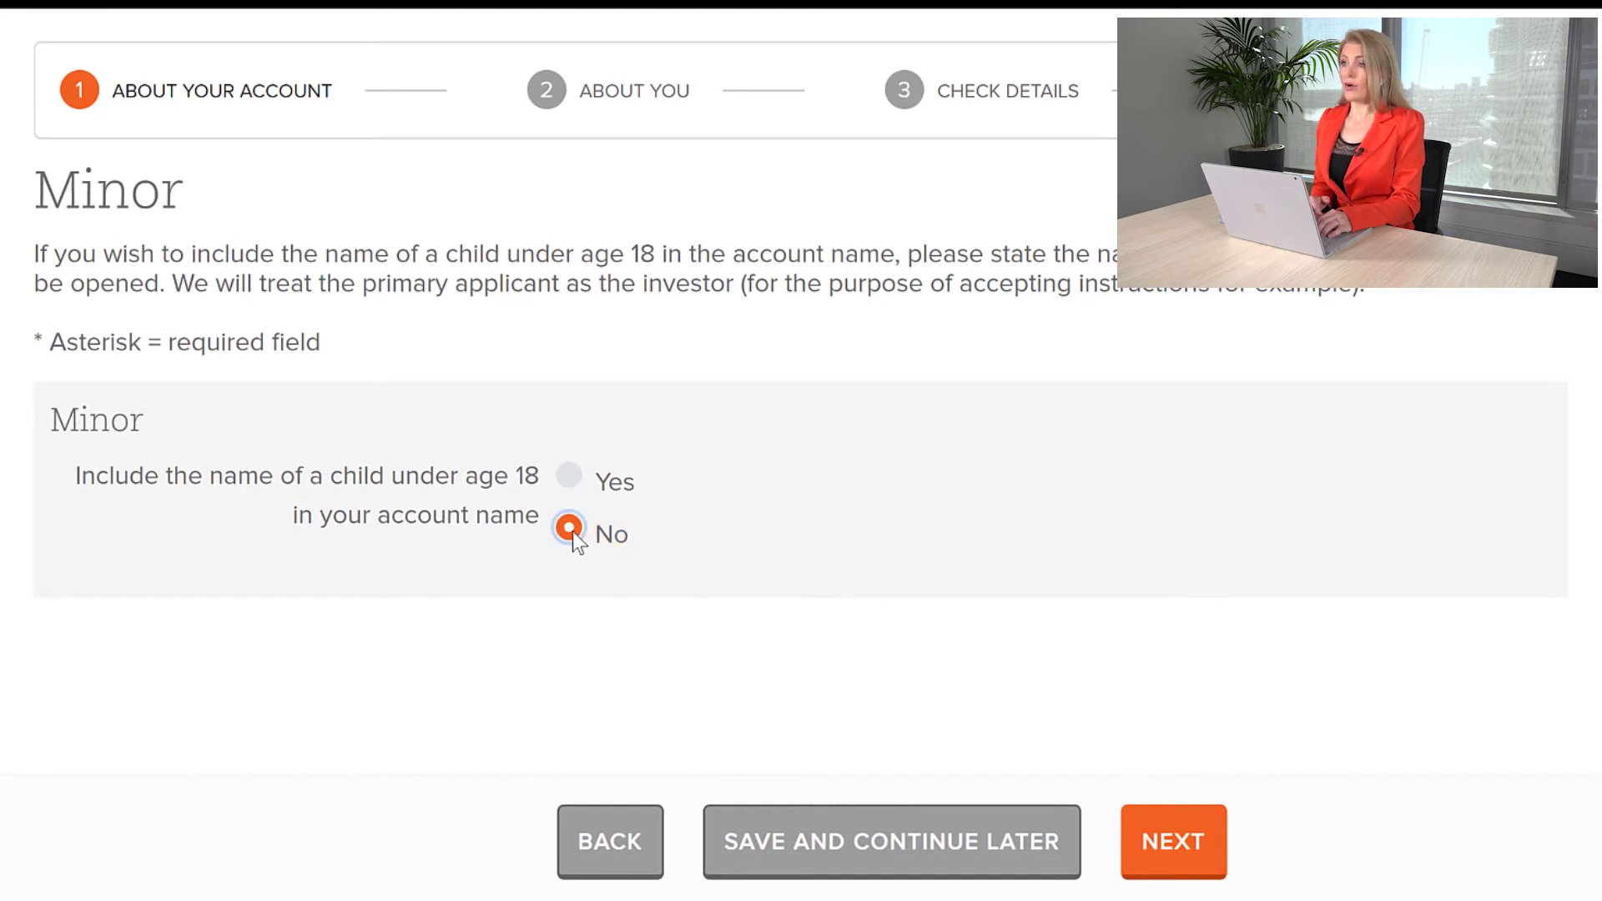
click(1155, 840)
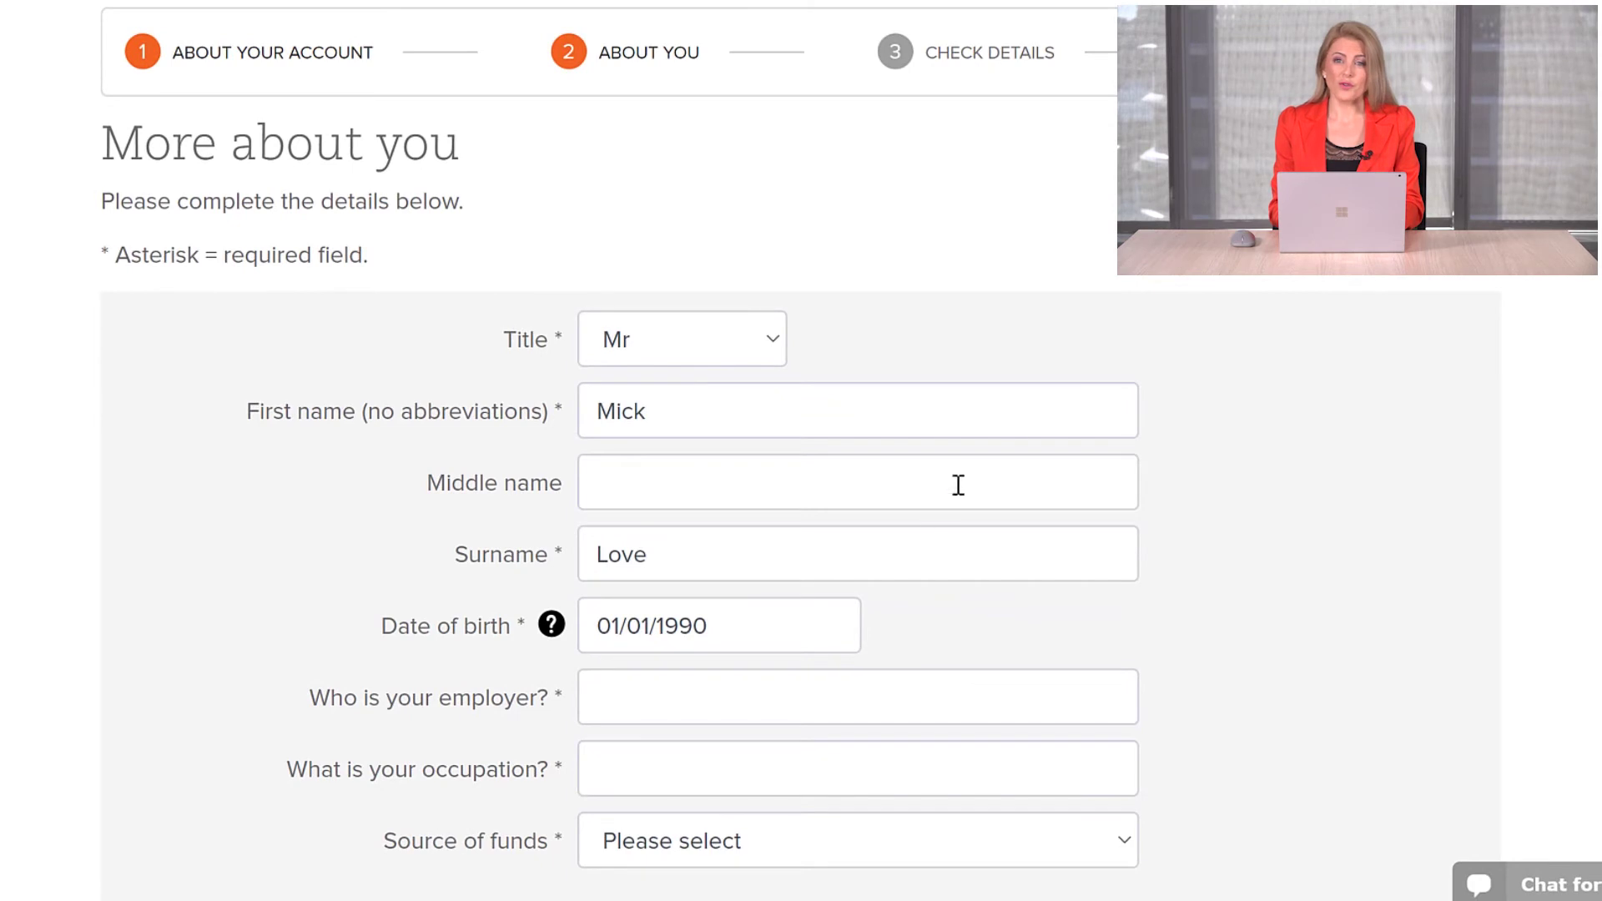
click(760, 698)
text(CBA)
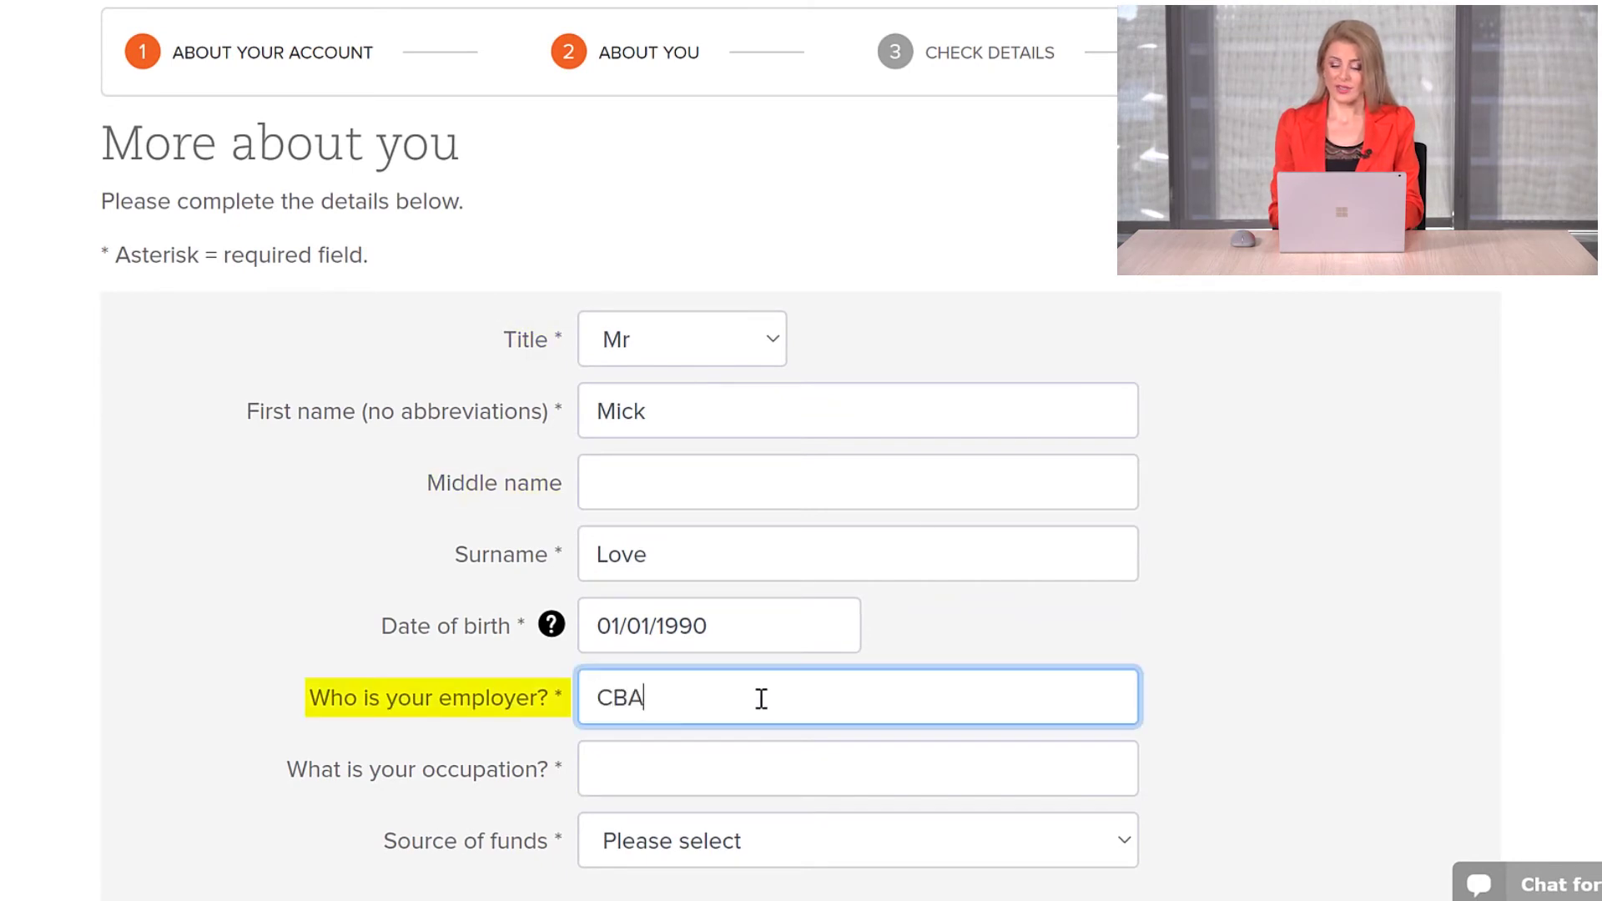
click(734, 765)
text(Banker)
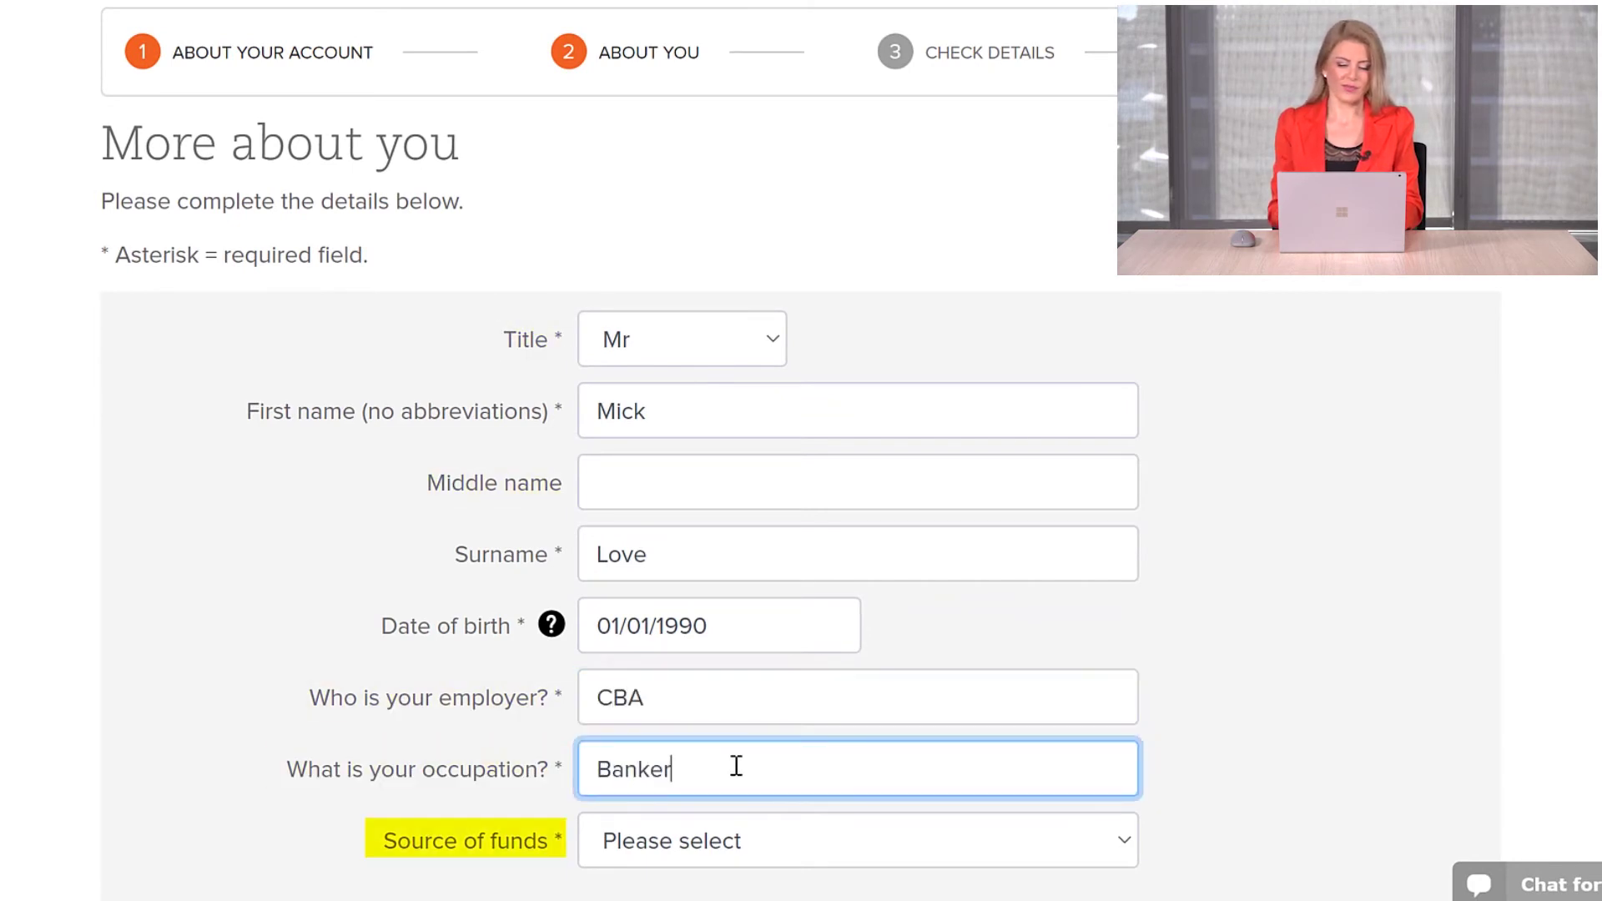
click(790, 843)
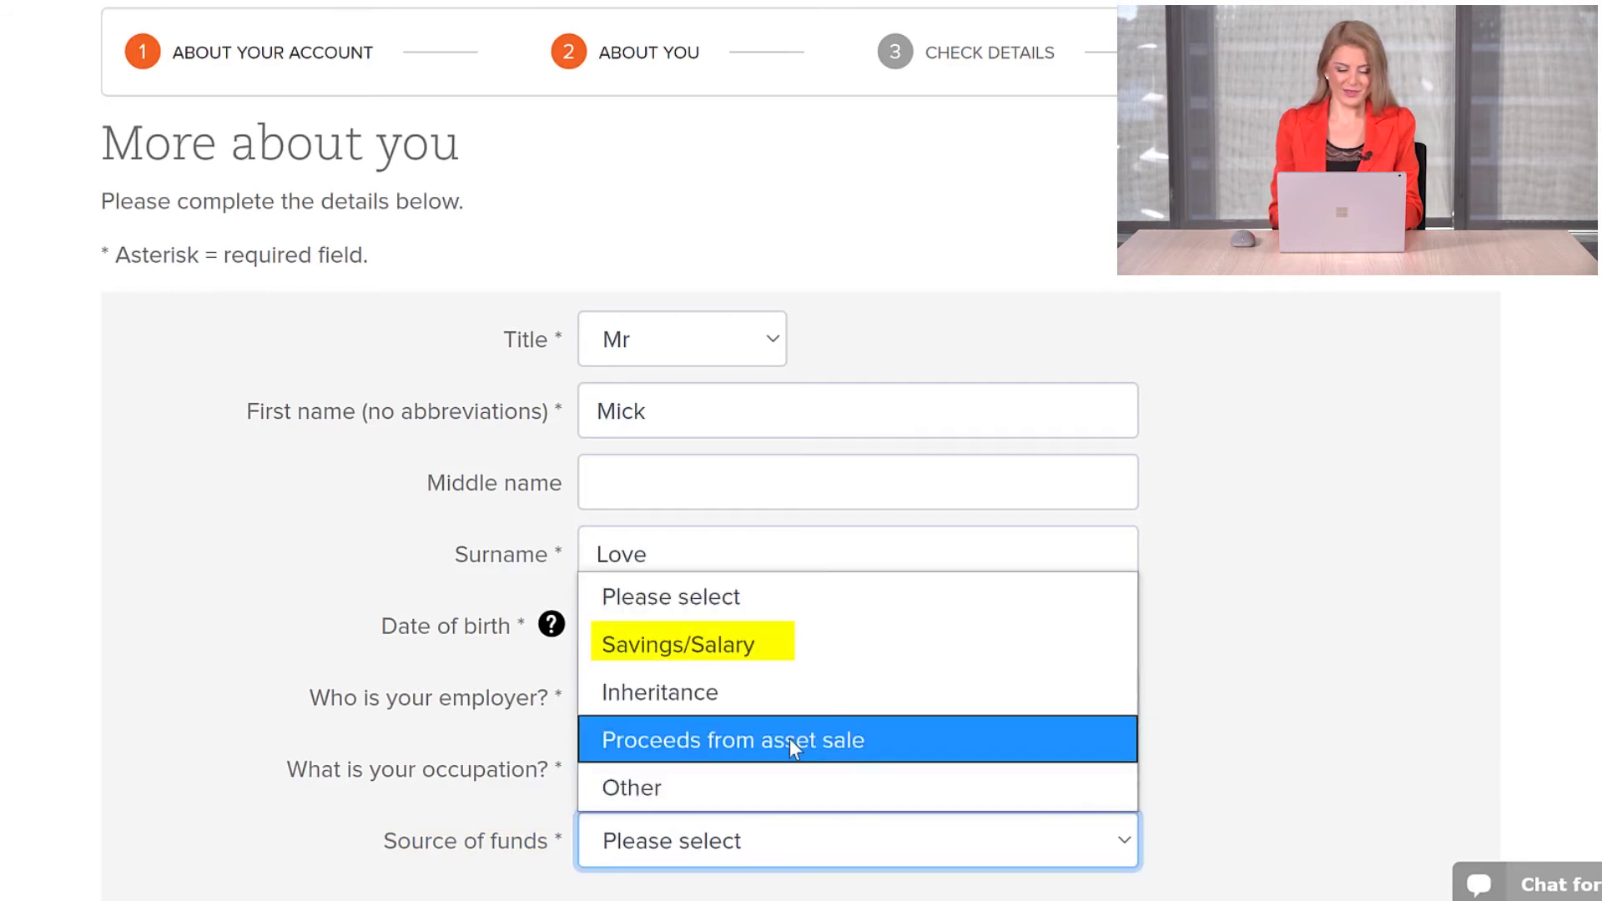
click(800, 649)
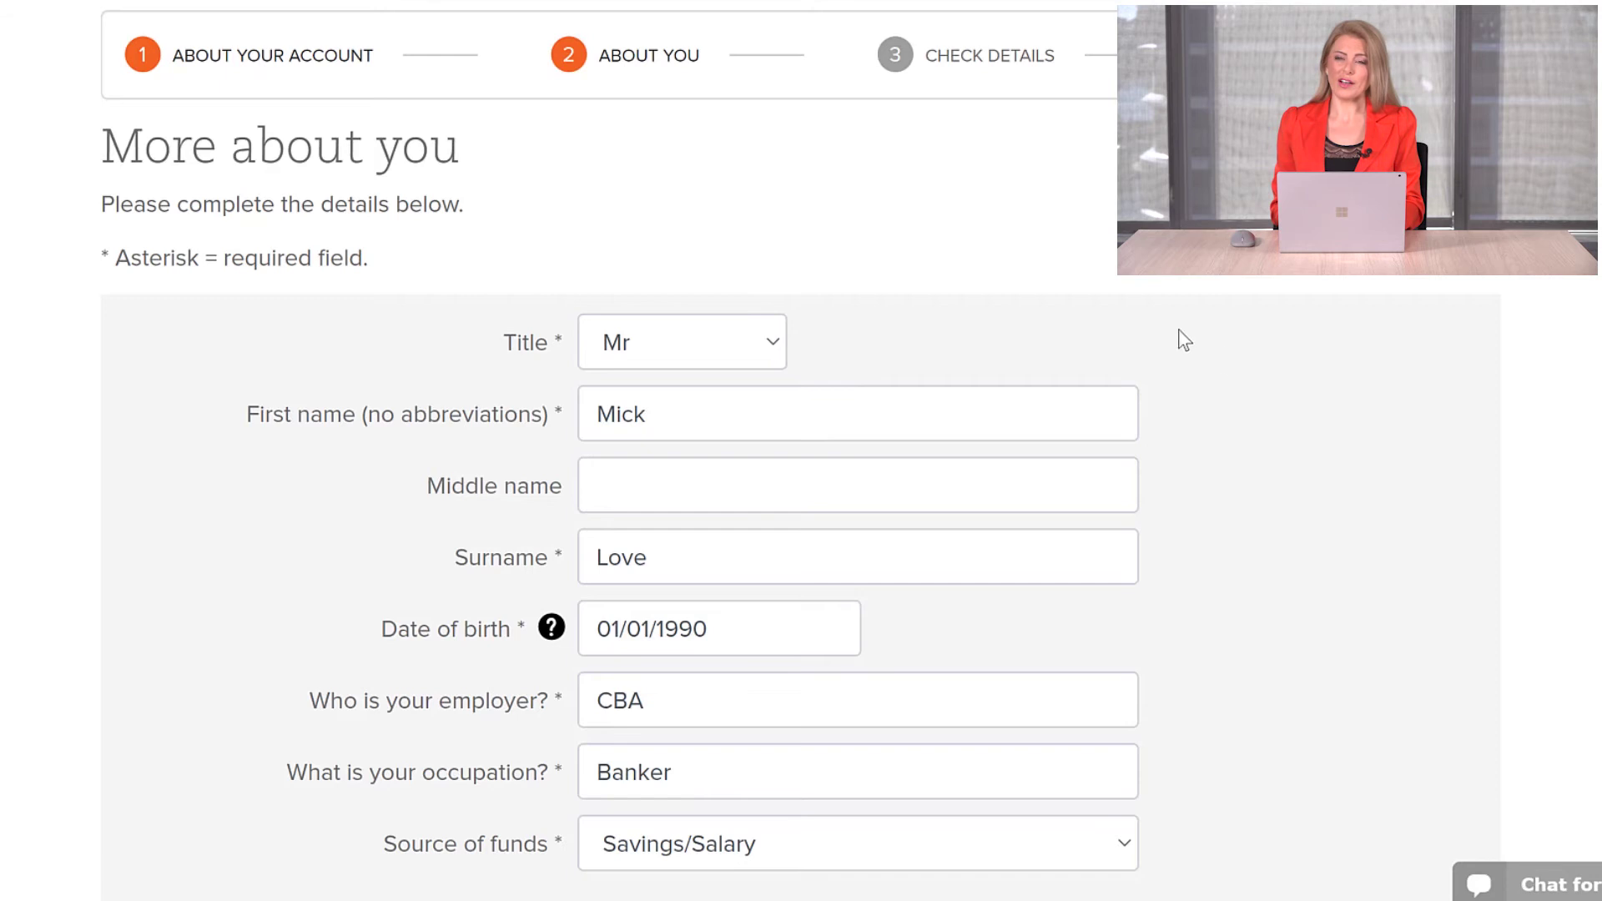
Step: Provide a driver's licence as identification and enter its licence number
scroll(1259, 386, down, 5)
scroll(1200, 439, down, 2)
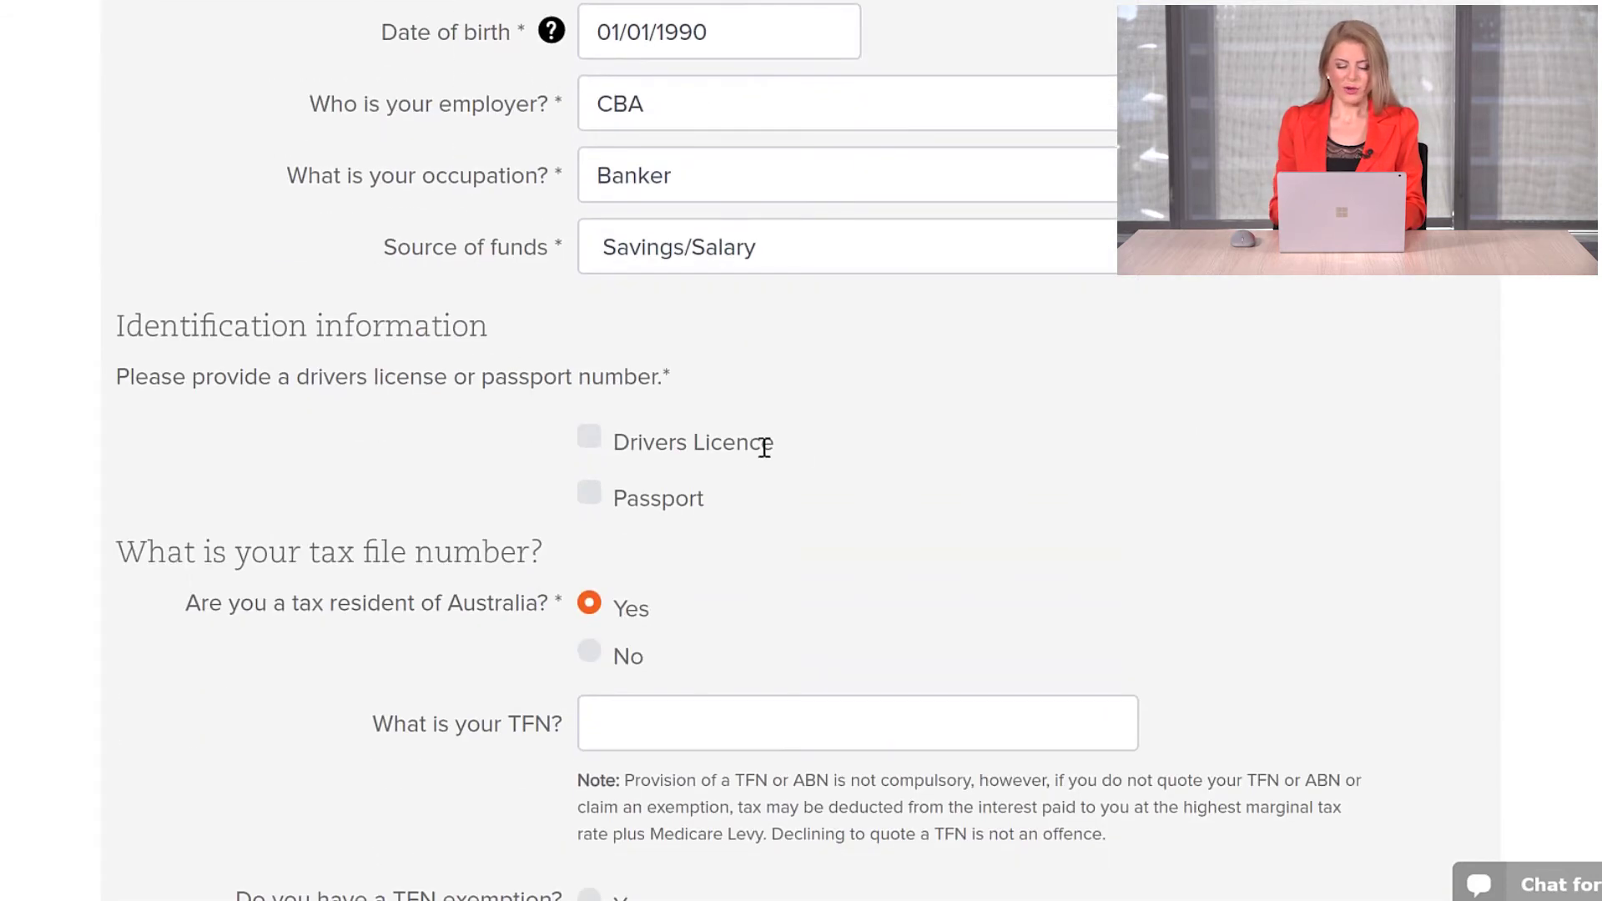
click(593, 442)
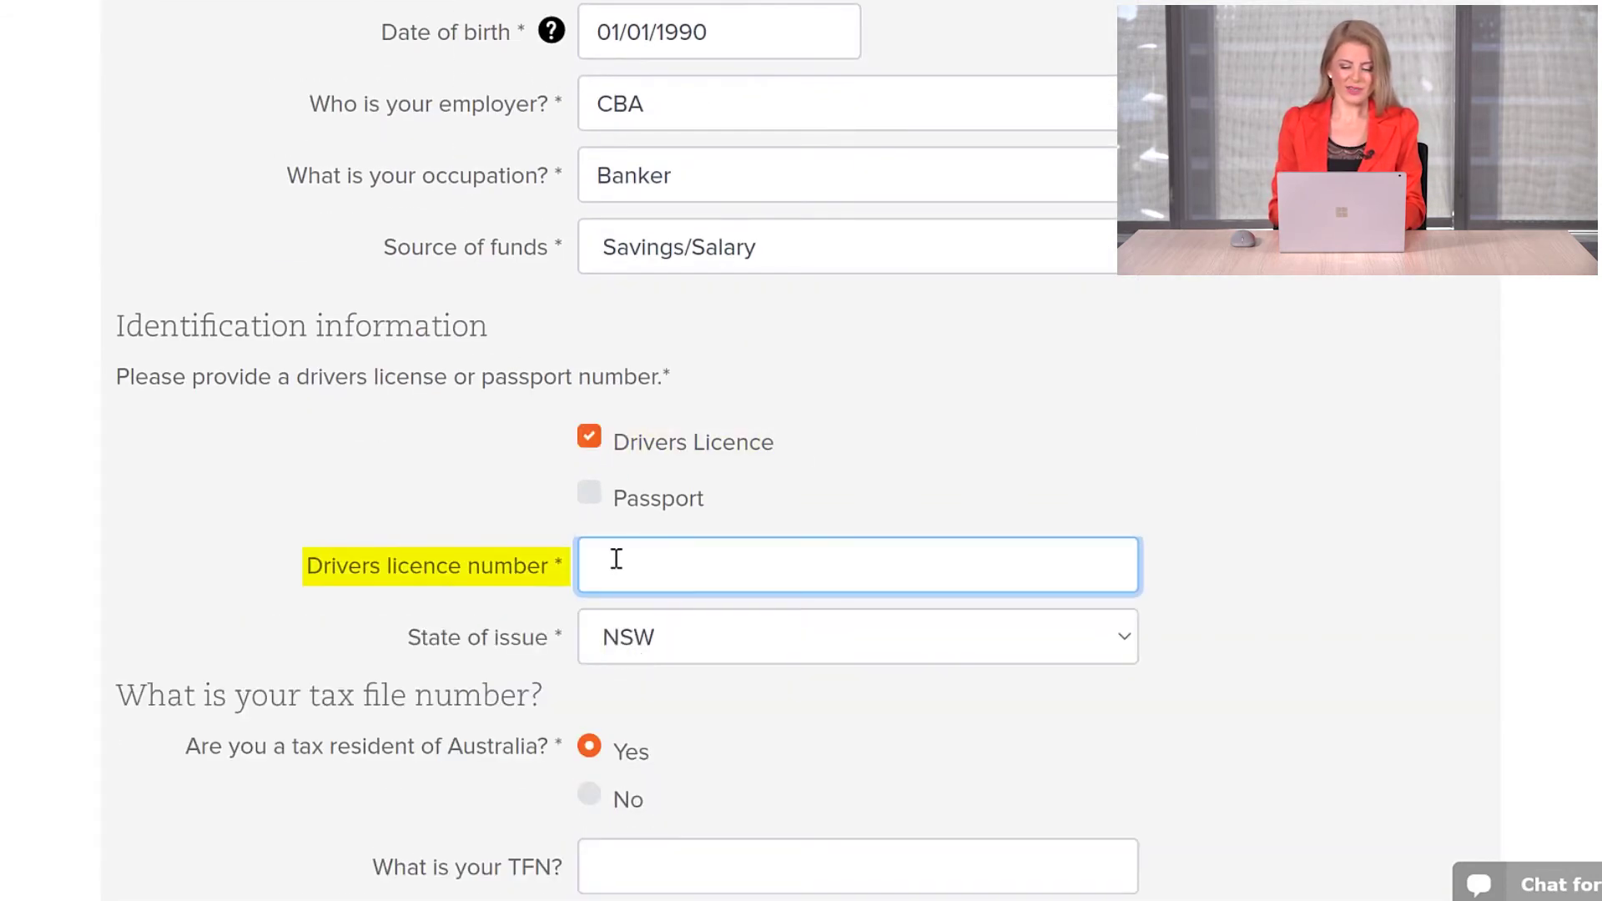
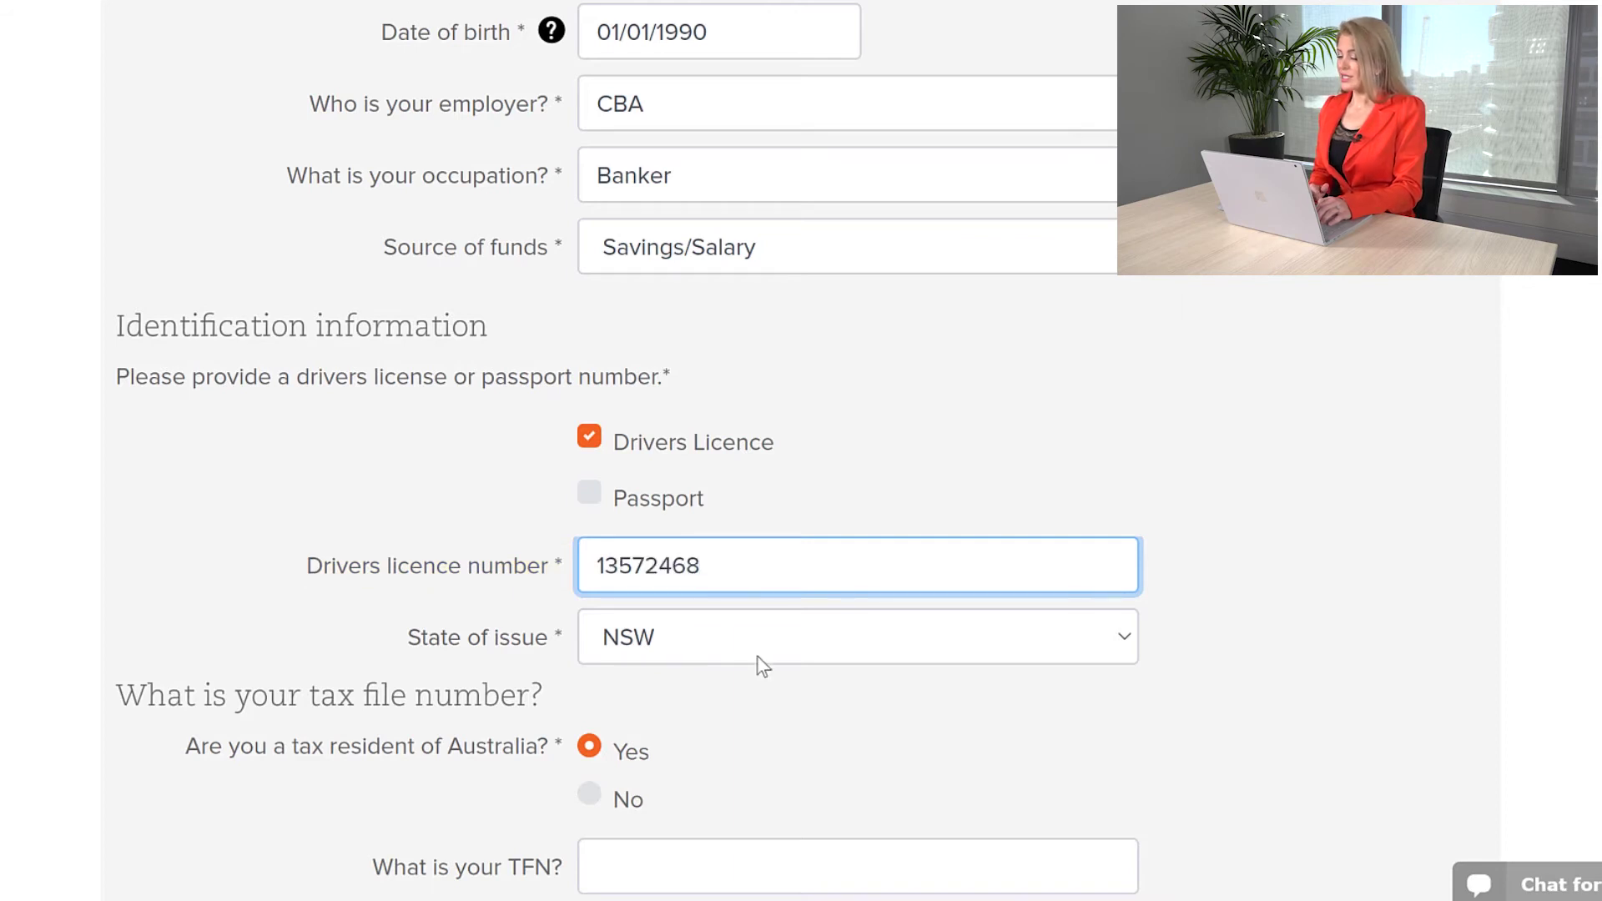
Step: Enter the tax file number and answer No to TFN exemption and foreign tax residency
scroll(758, 649, down, 4)
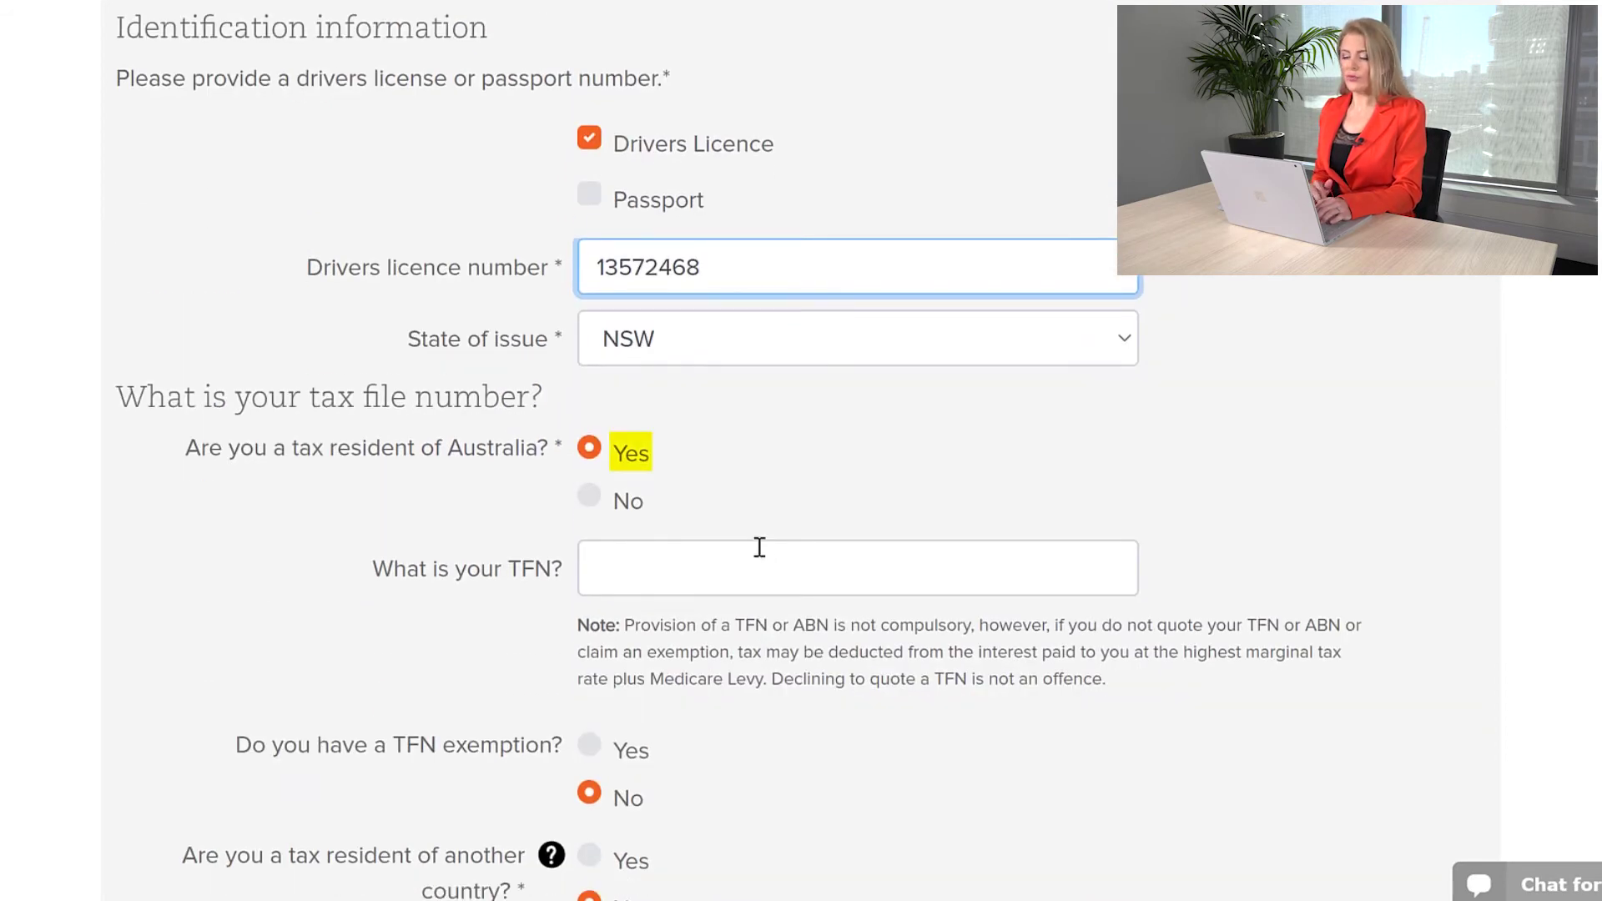
click(647, 577)
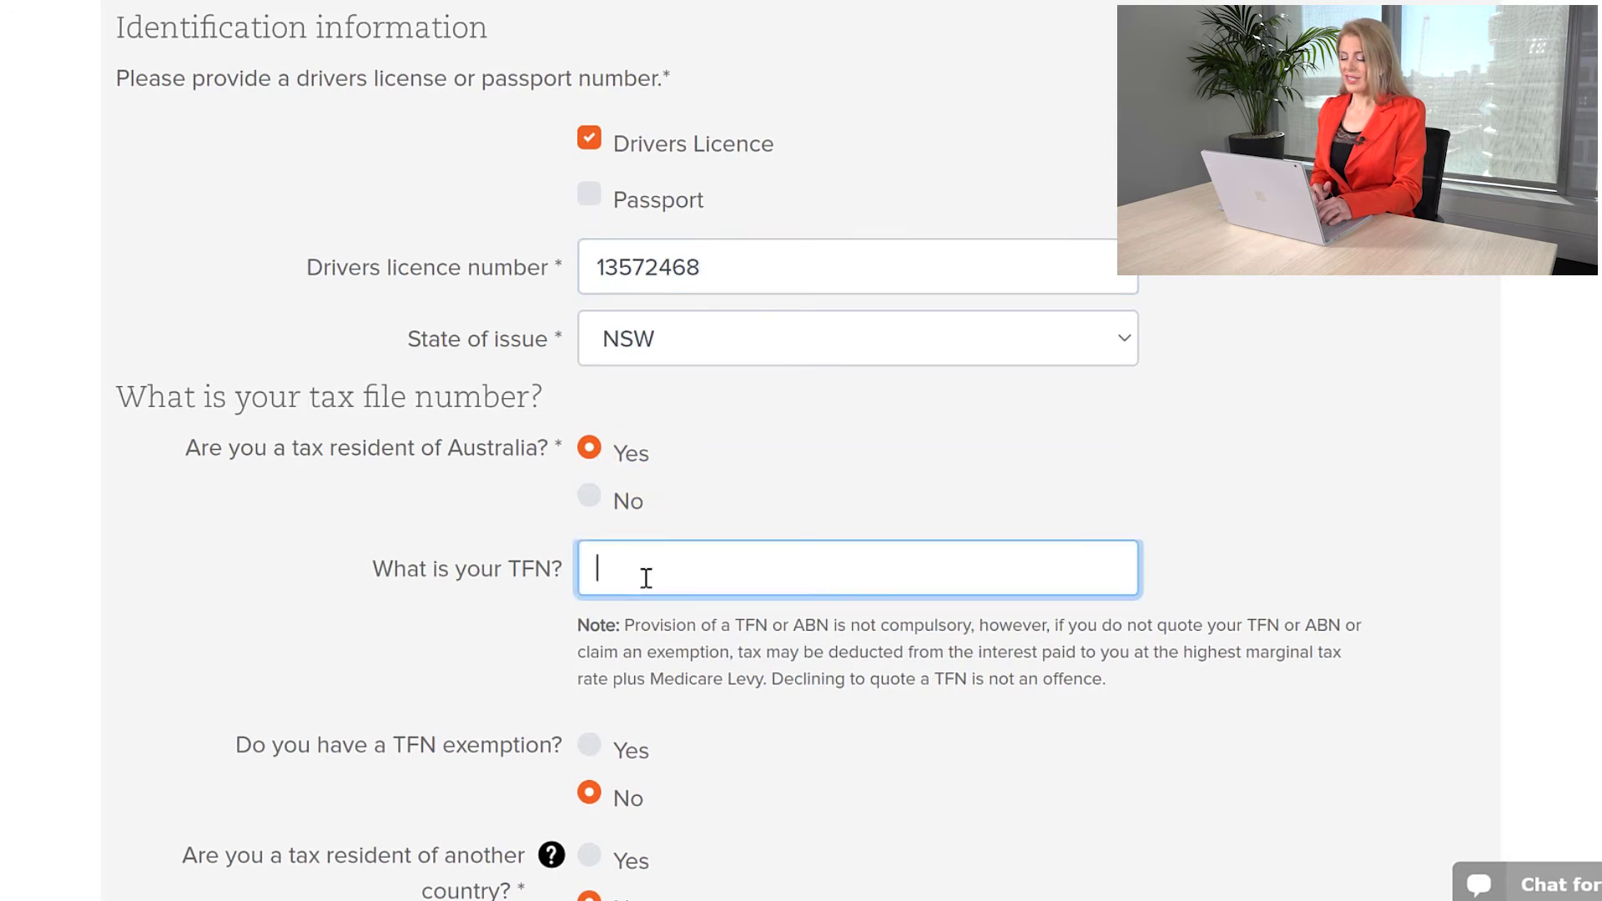
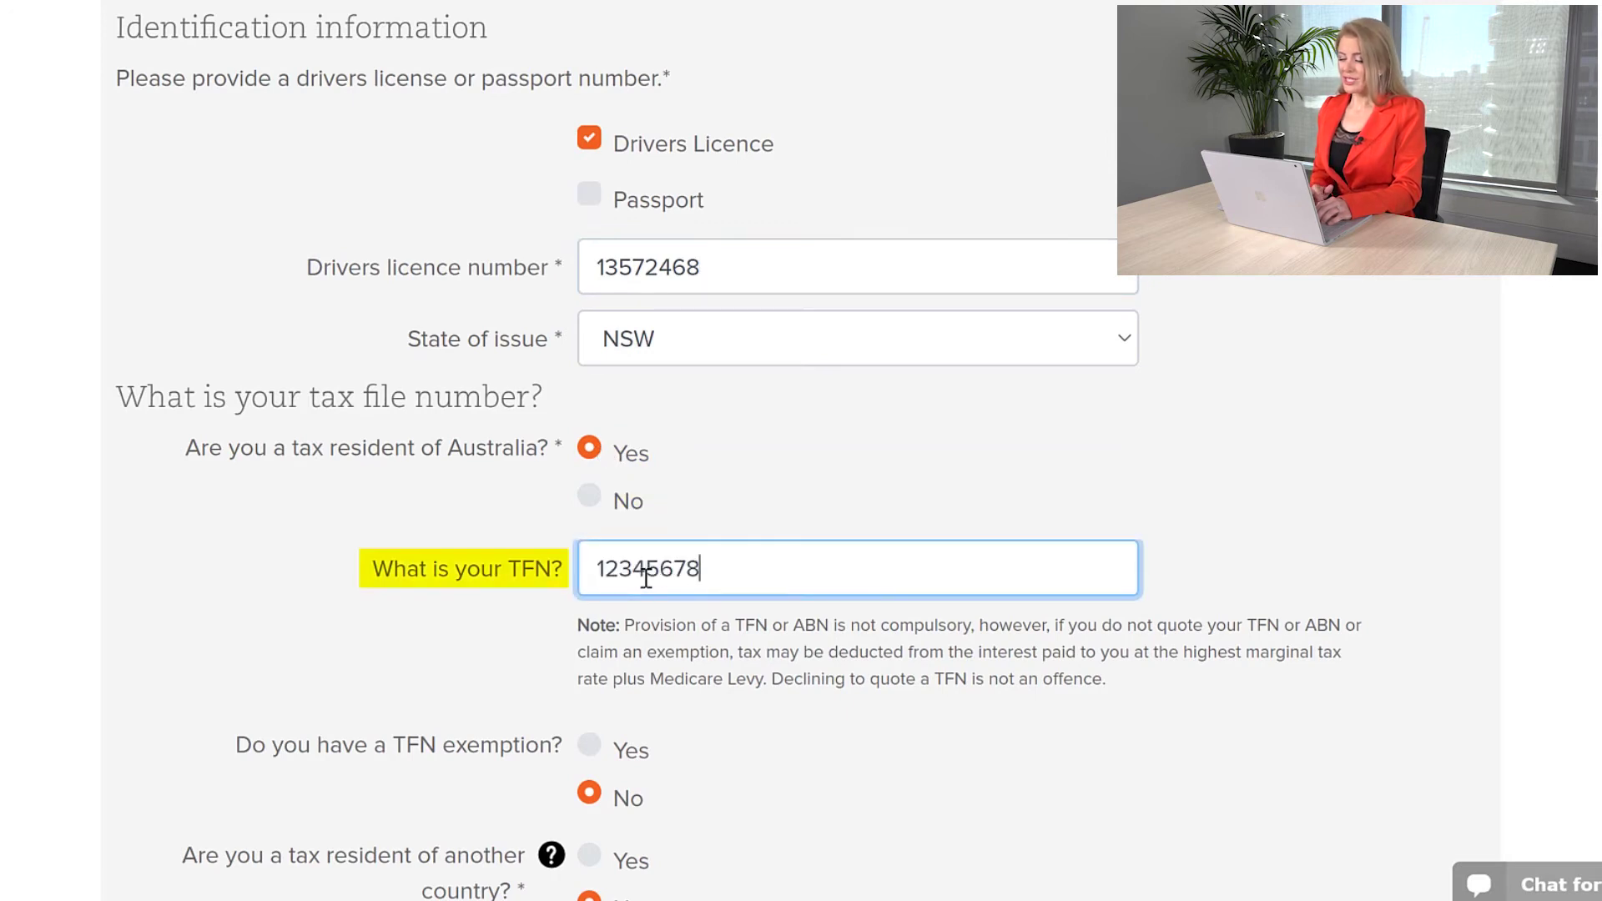
scroll(676, 582, down, 2)
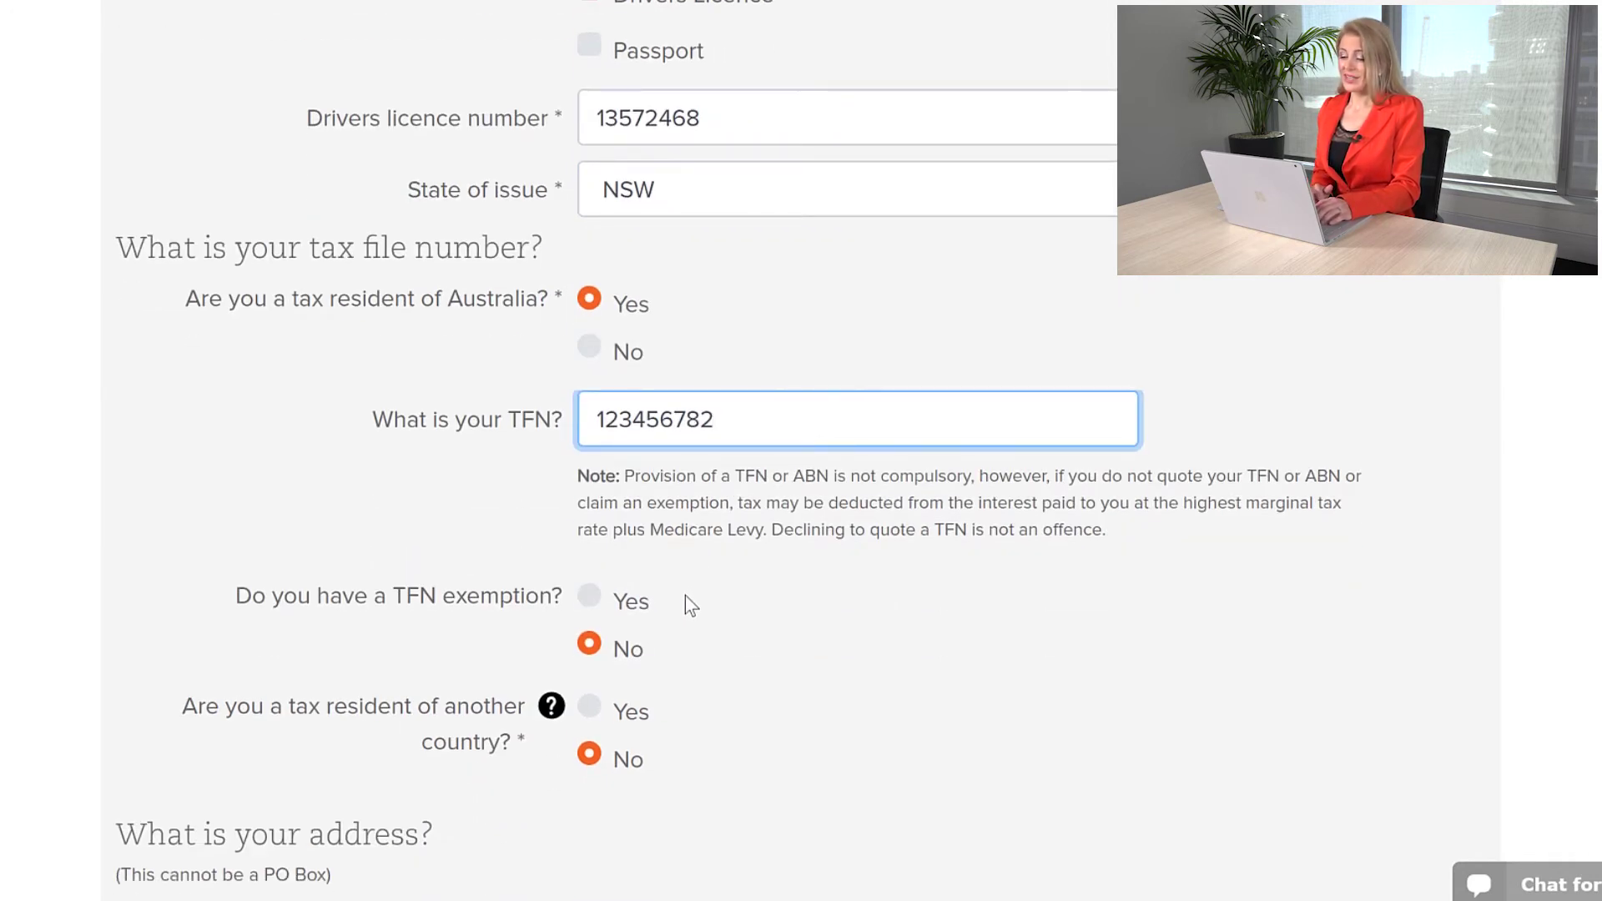
click(797, 585)
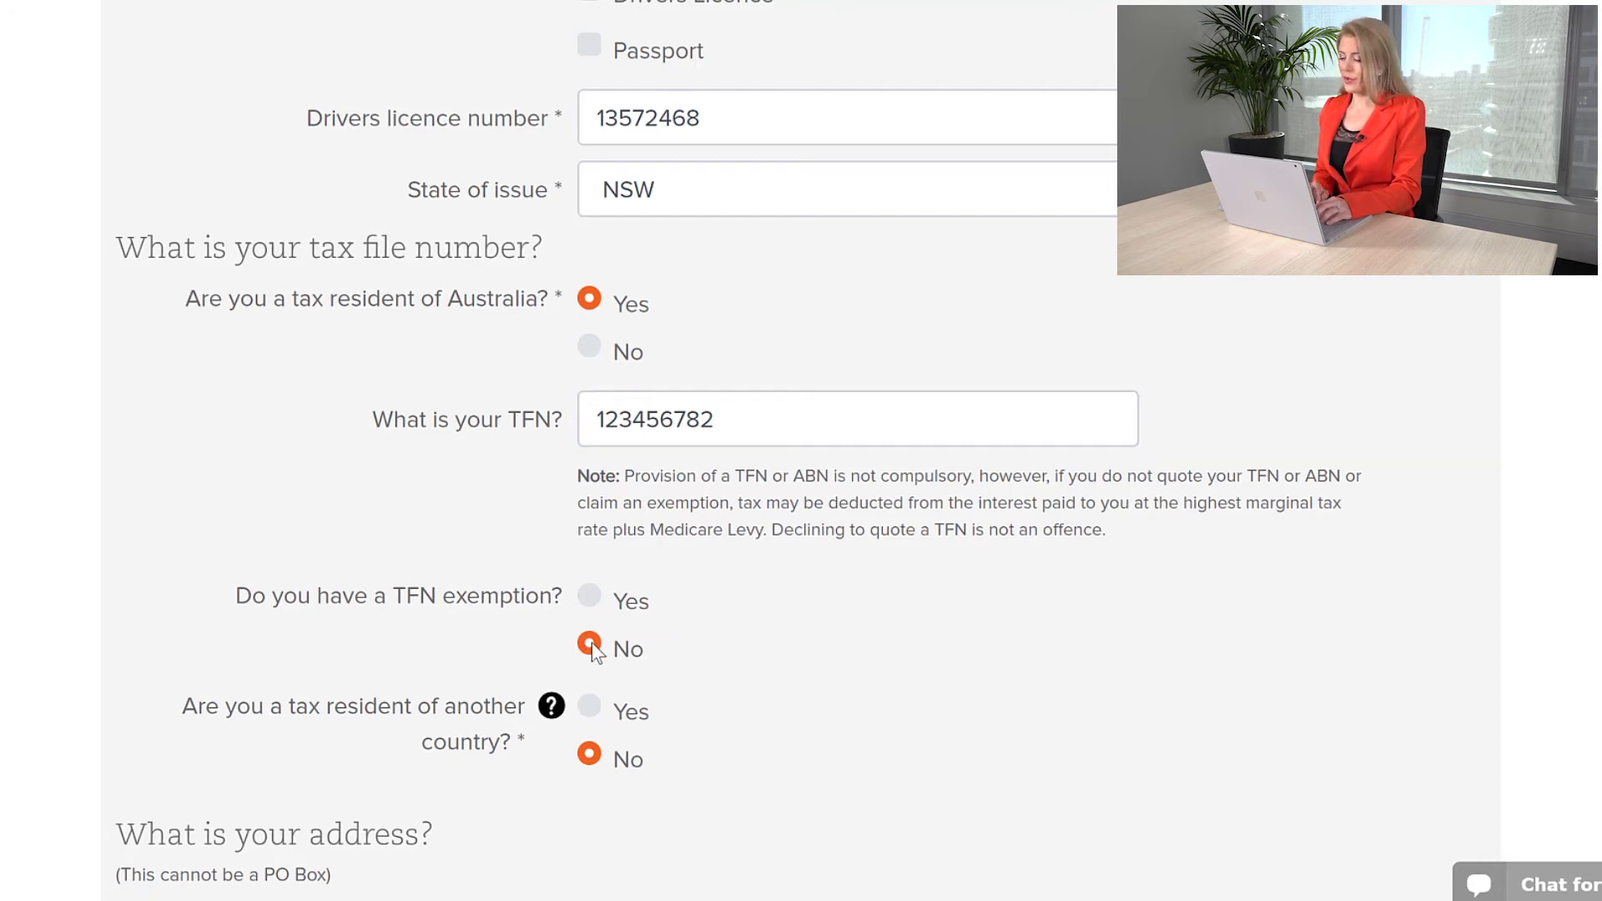
click(590, 646)
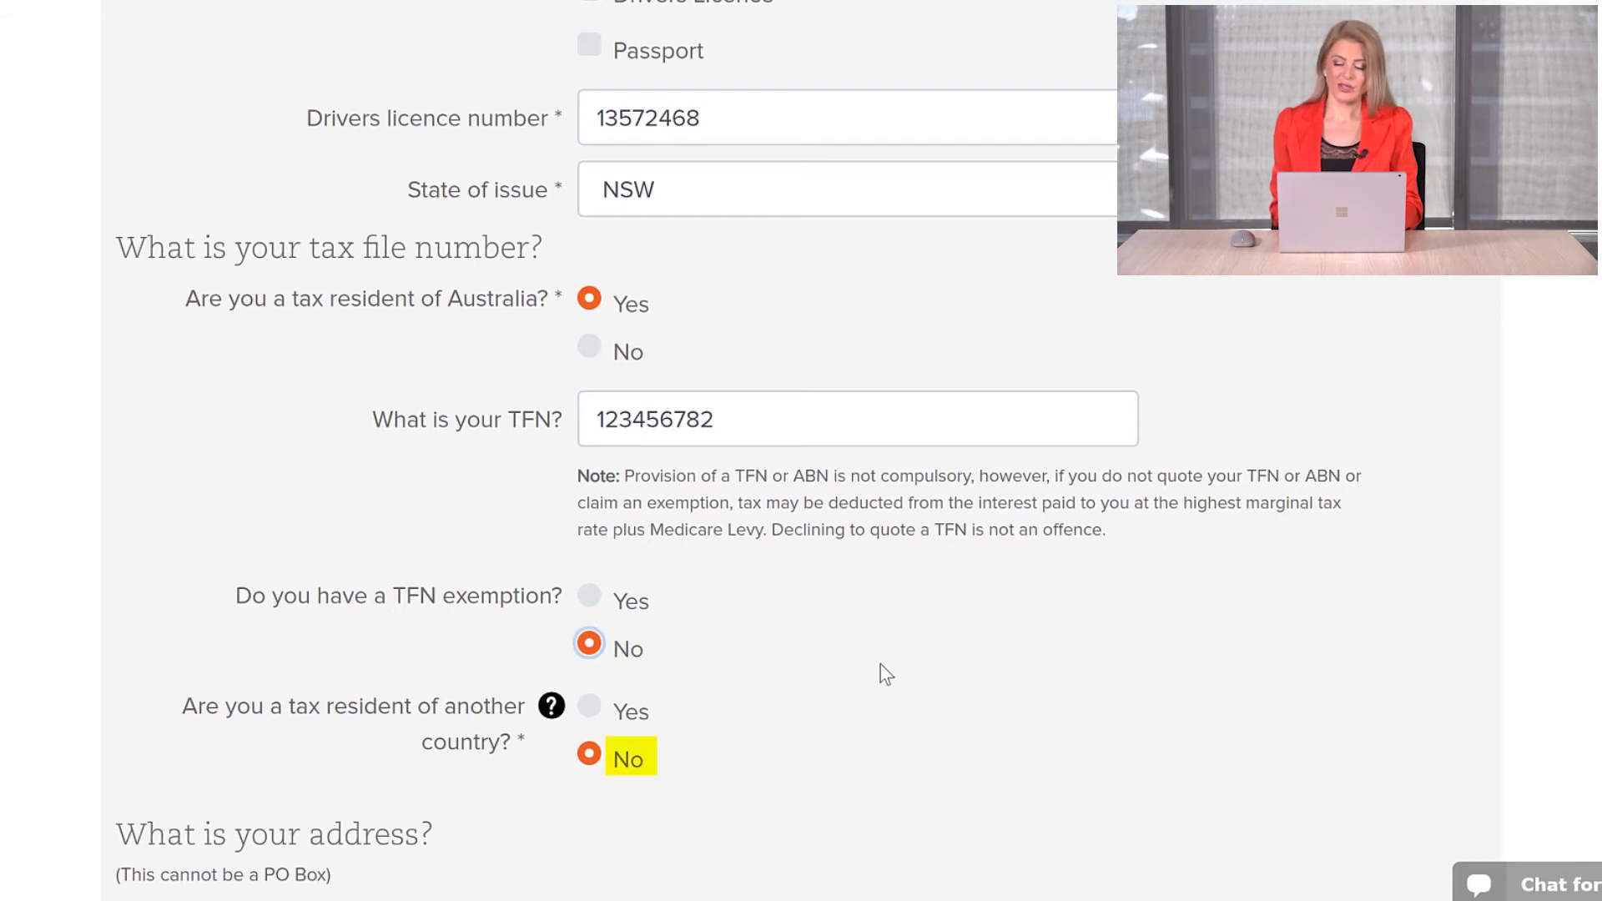
click(590, 758)
Step: Enter the residential address with street type Road, the suburb, state NSW and postcode
scroll(717, 380, down, 8)
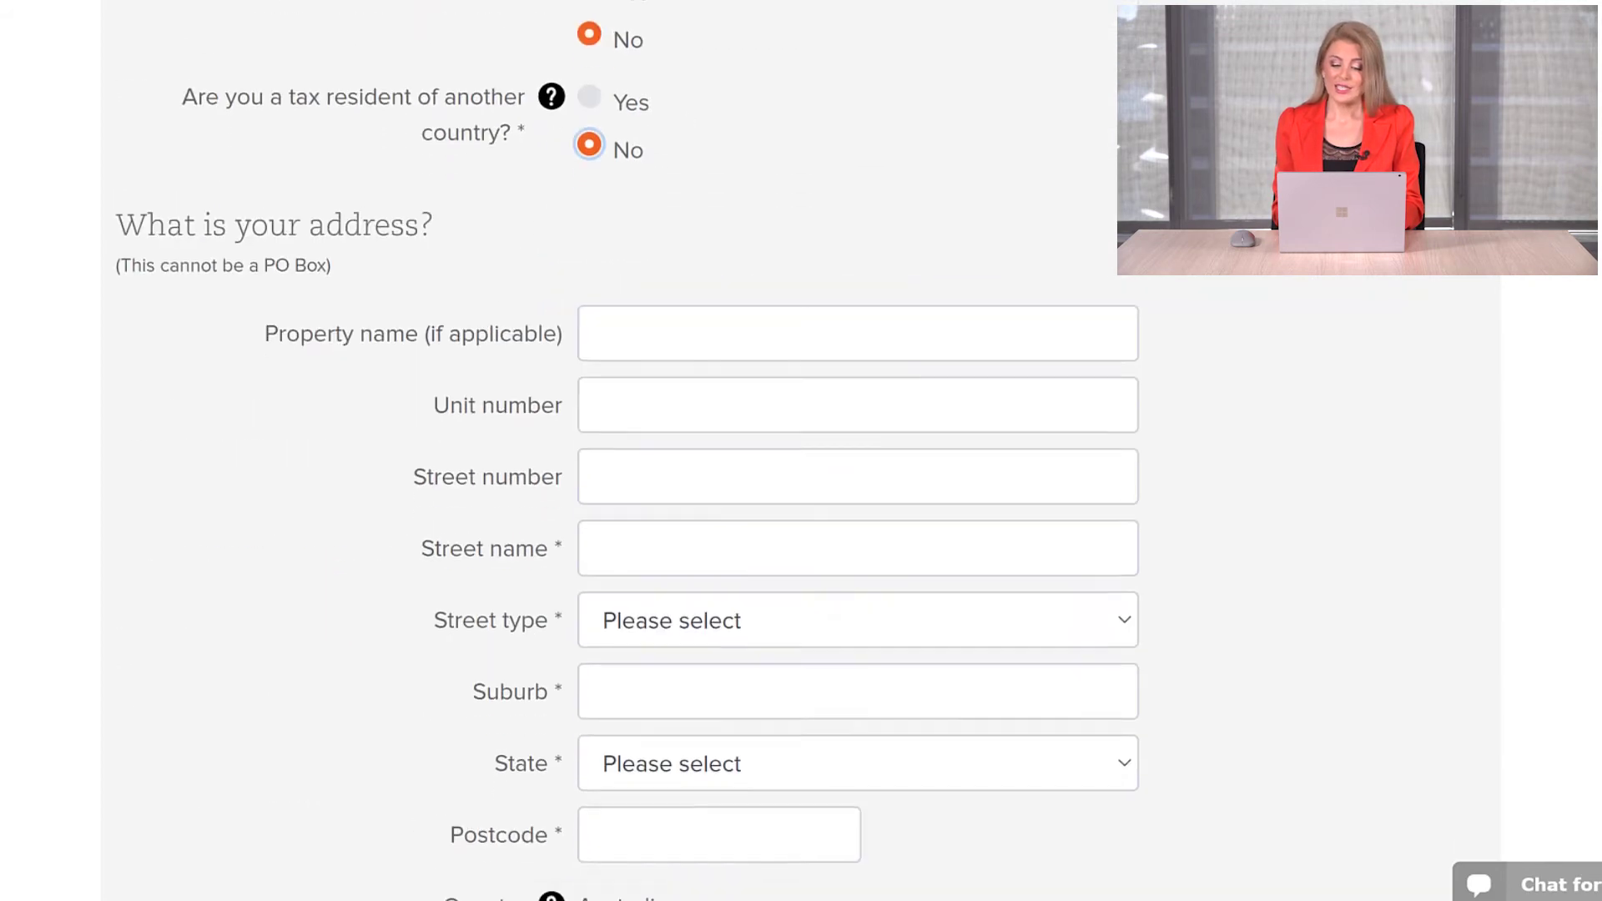
click(717, 380)
text(1234 Bea)
key(BackSpace)
key(BackSpace)
key(BackSpace)
key(BackSpace)
key(Tab)
text(beach)
click(668, 526)
key(r)
key(Return)
click(679, 598)
text(Bondi)
click(629, 675)
key(n)
key(Return)
click(638, 713)
text(2026)
click(905, 757)
Step: Set the preferred contact method to Email
scroll(1375, 312, down, 4)
scroll(1376, 313, down, 3)
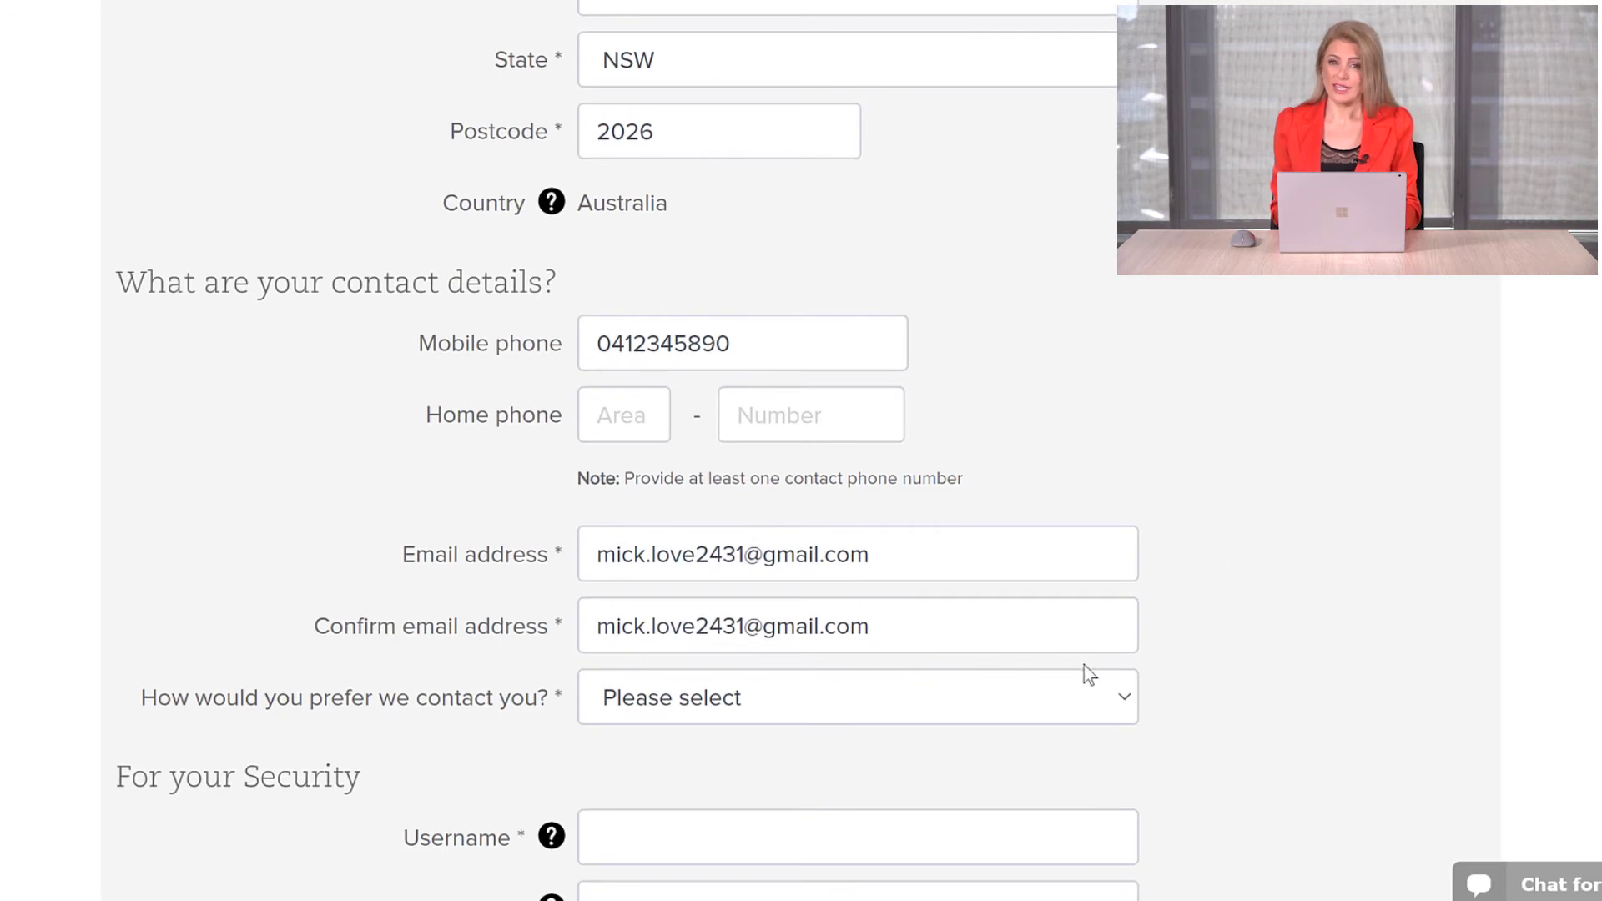
click(1009, 709)
click(804, 559)
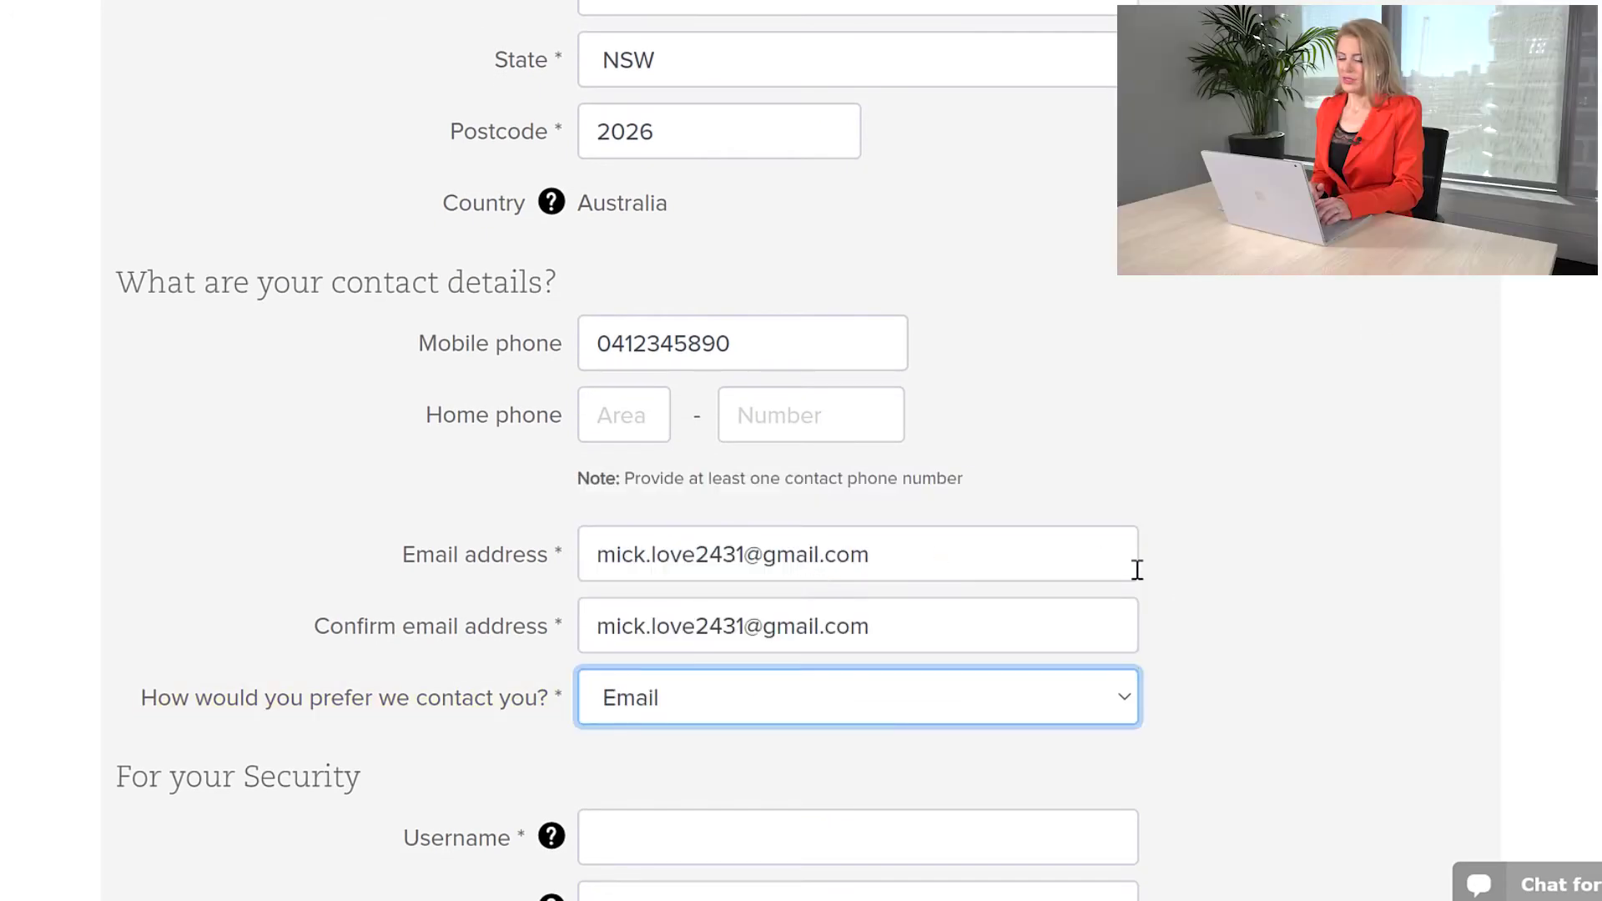
Step: Choose a username and enter a security keyword
scroll(1190, 623, down, 3)
click(1097, 634)
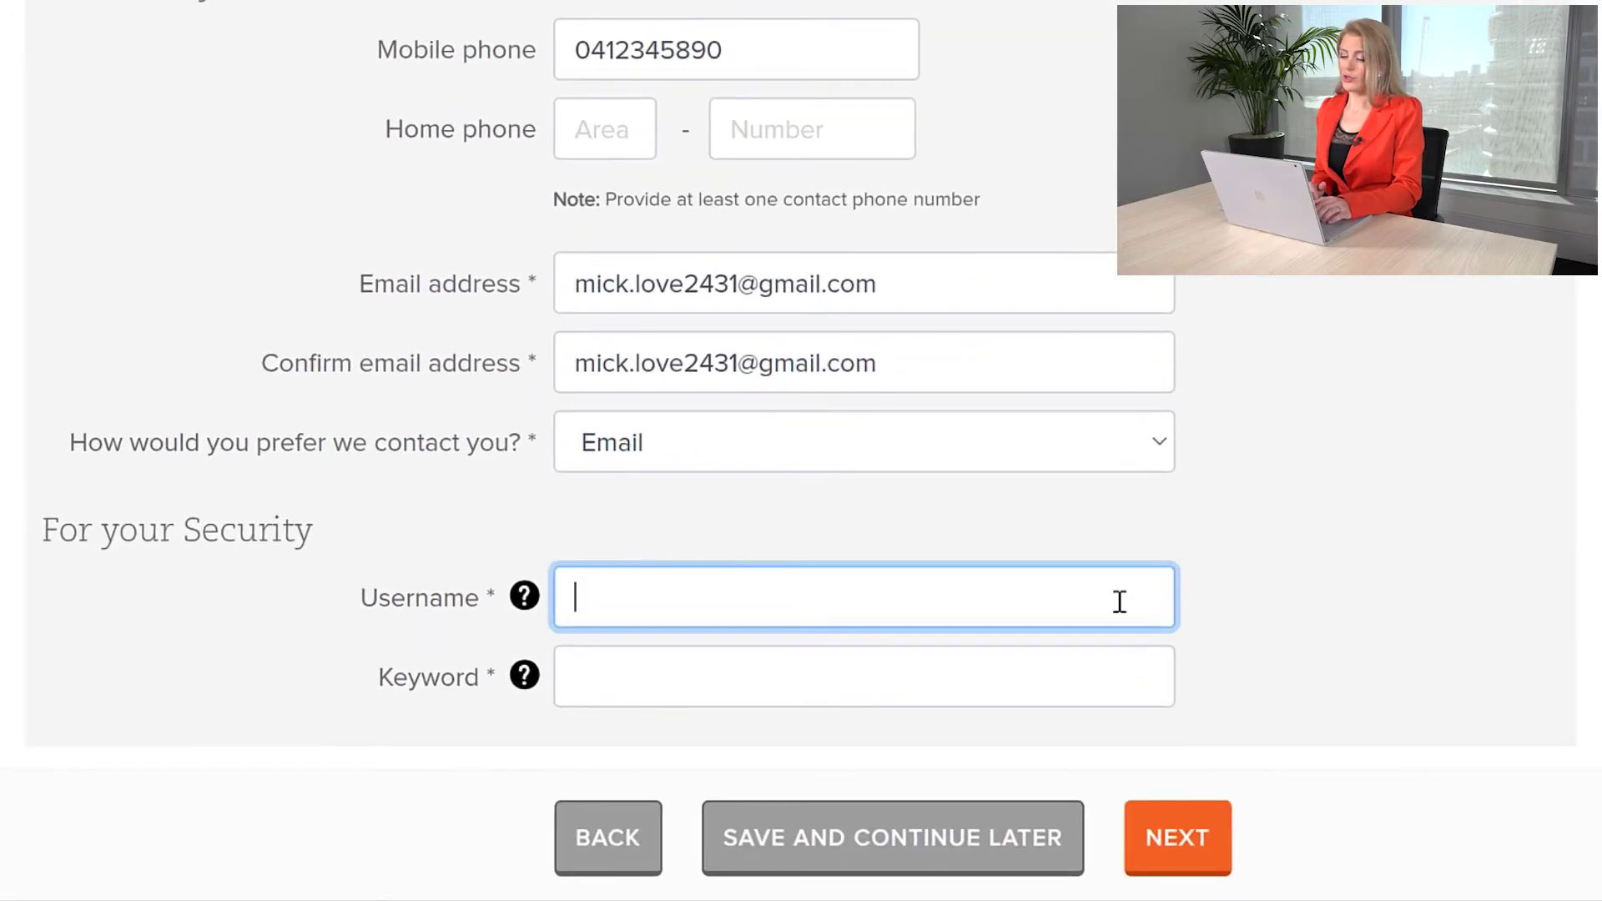
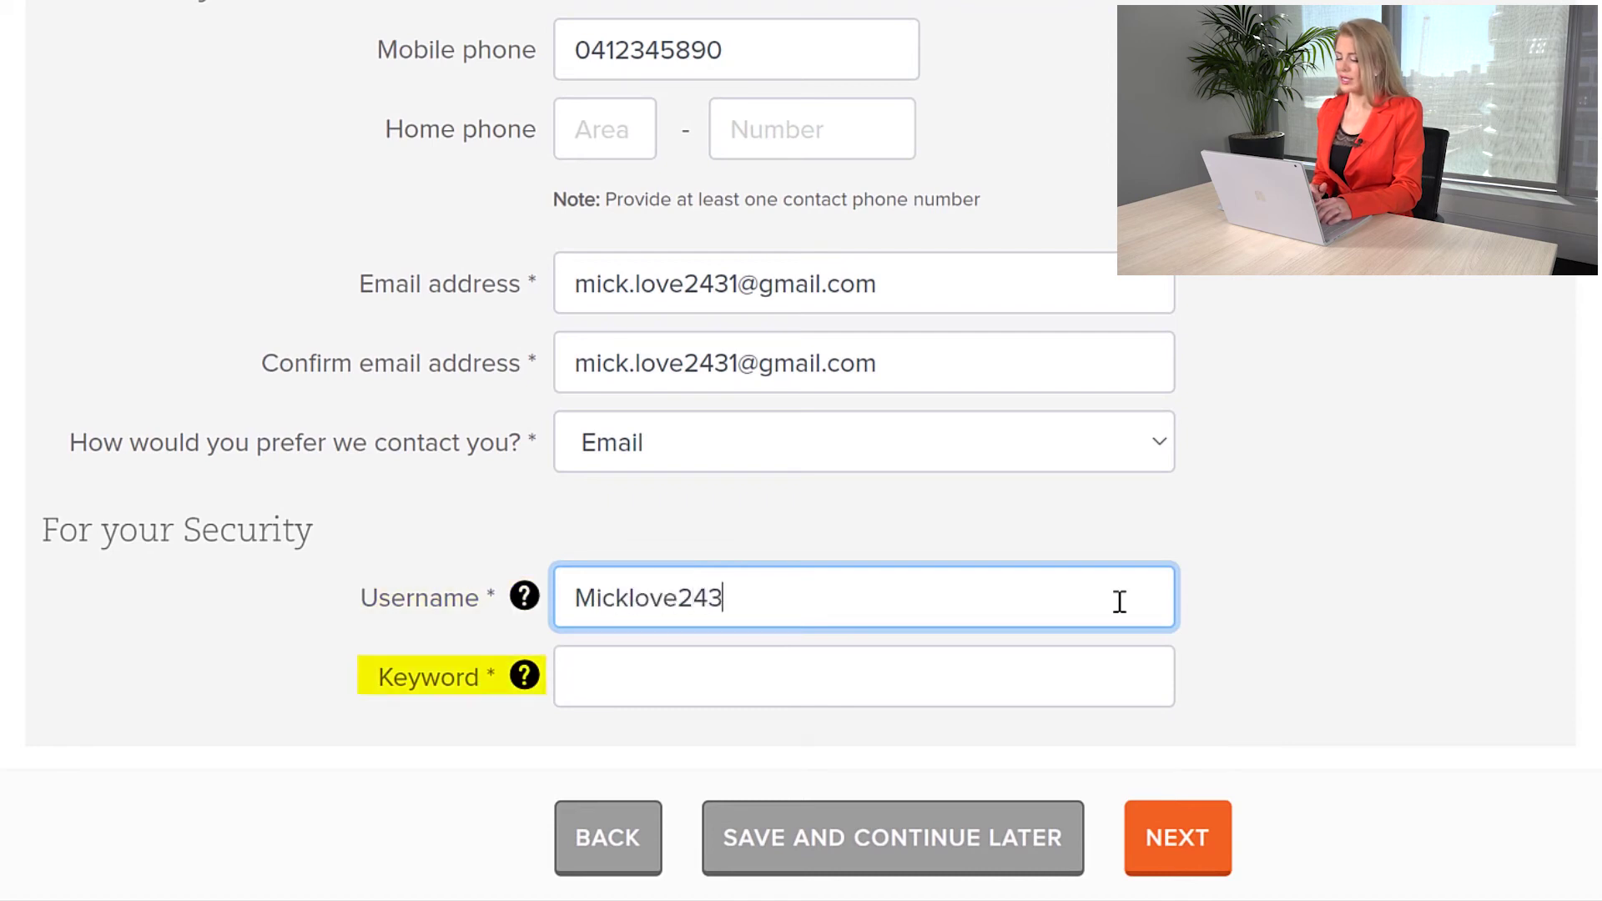
click(1045, 691)
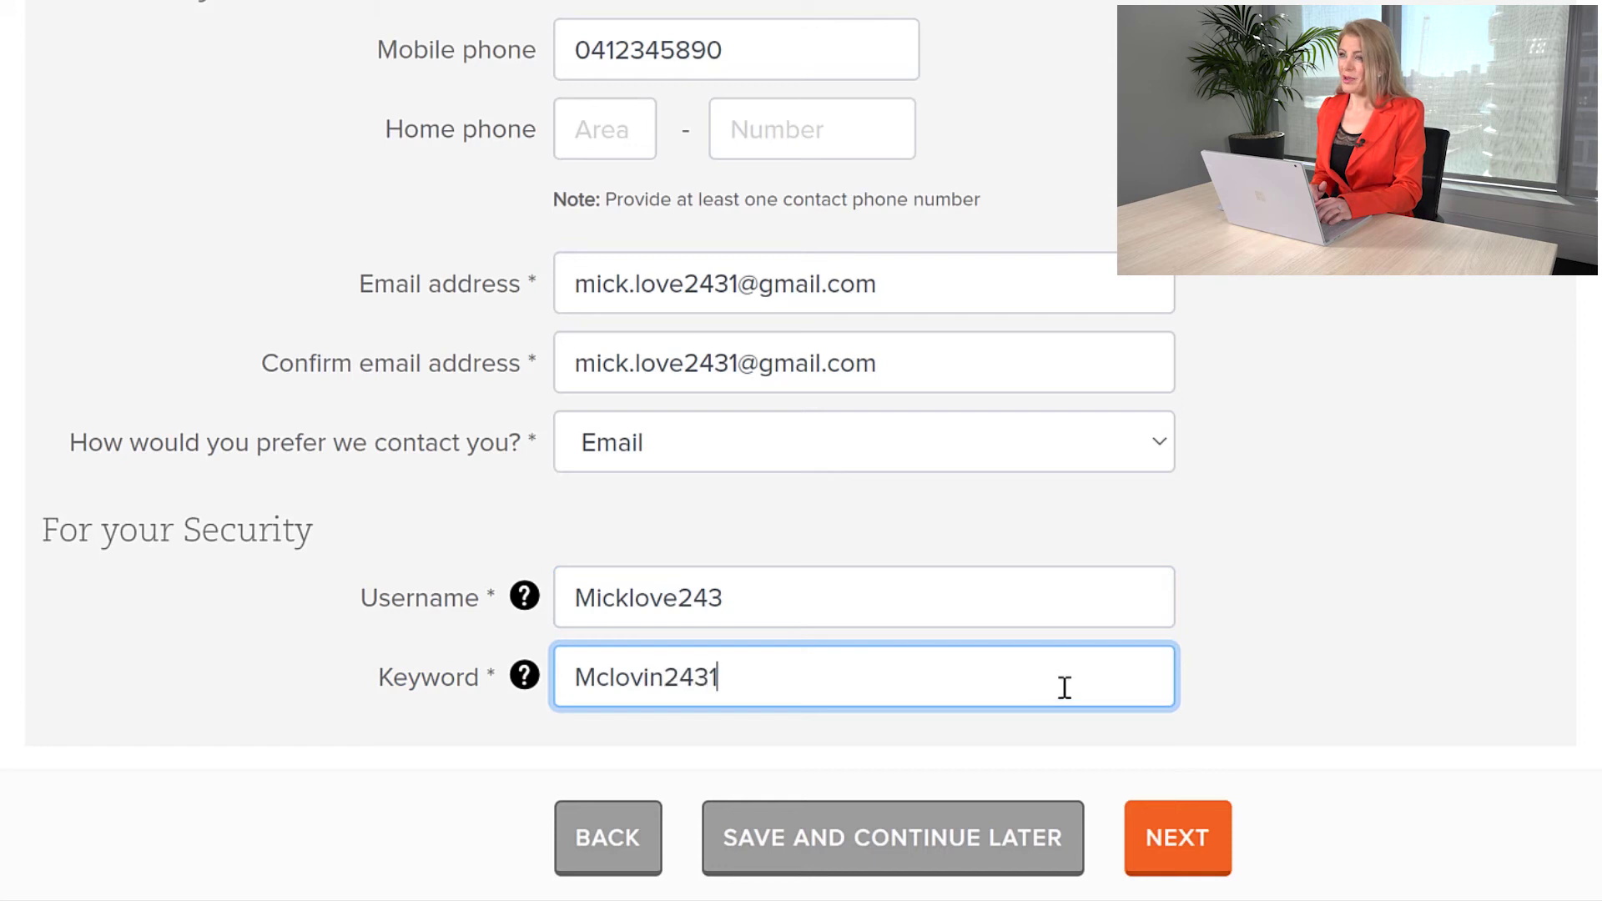
Step: Submit the personal details, scroll through the Review application summary and continue to Your declaration
click(1177, 832)
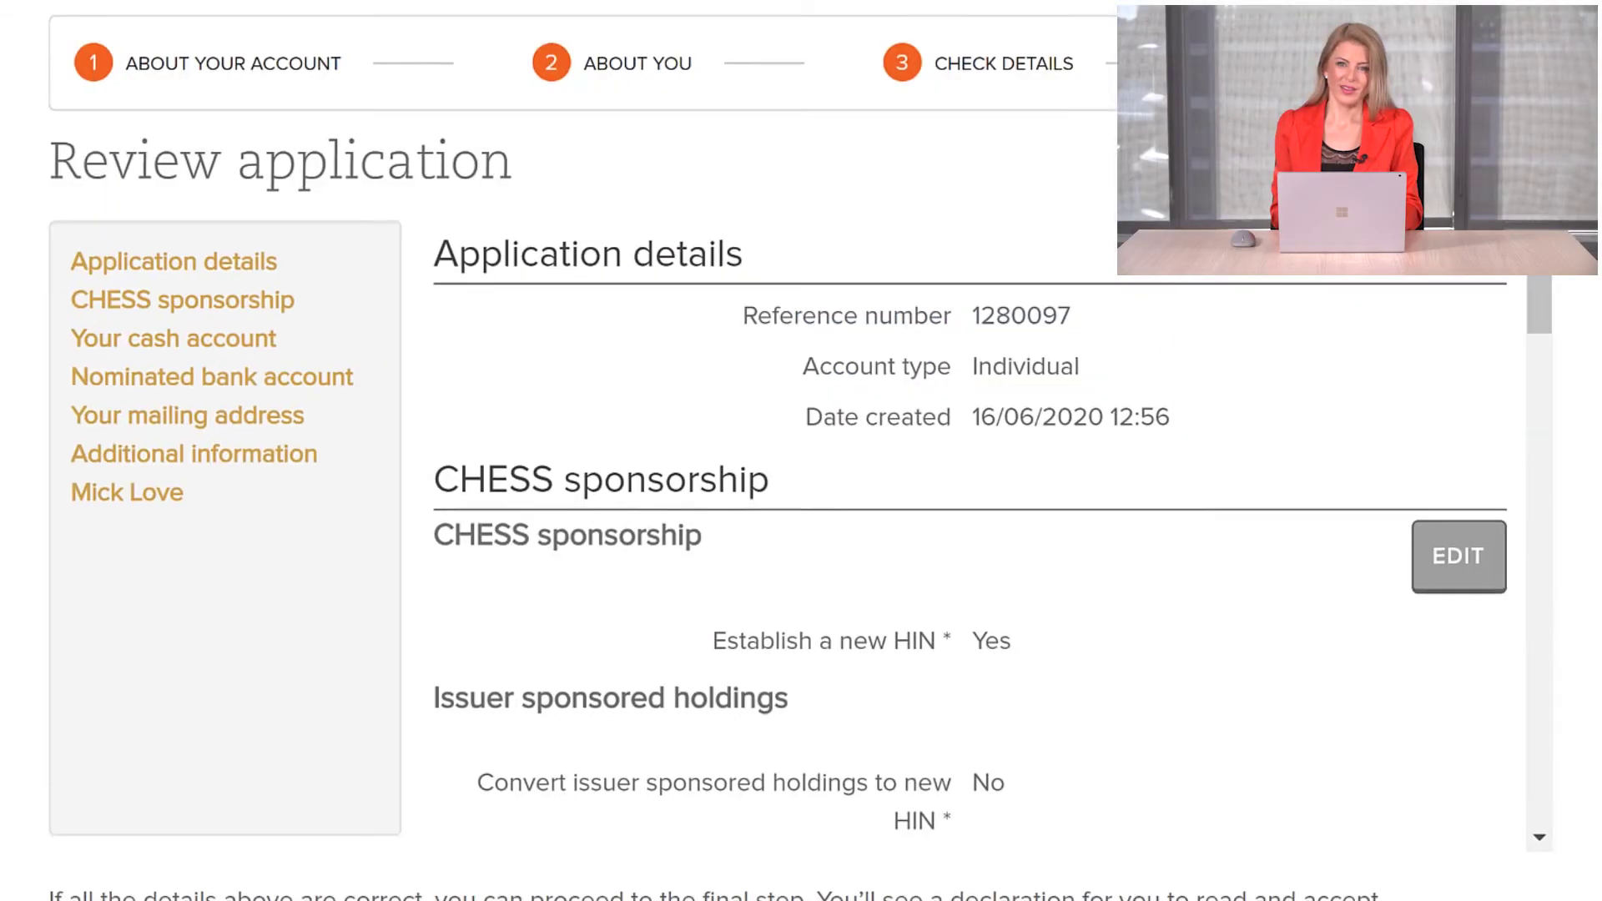
drag(1493, 290, 1502, 726)
scroll(1574, 586, down, 1)
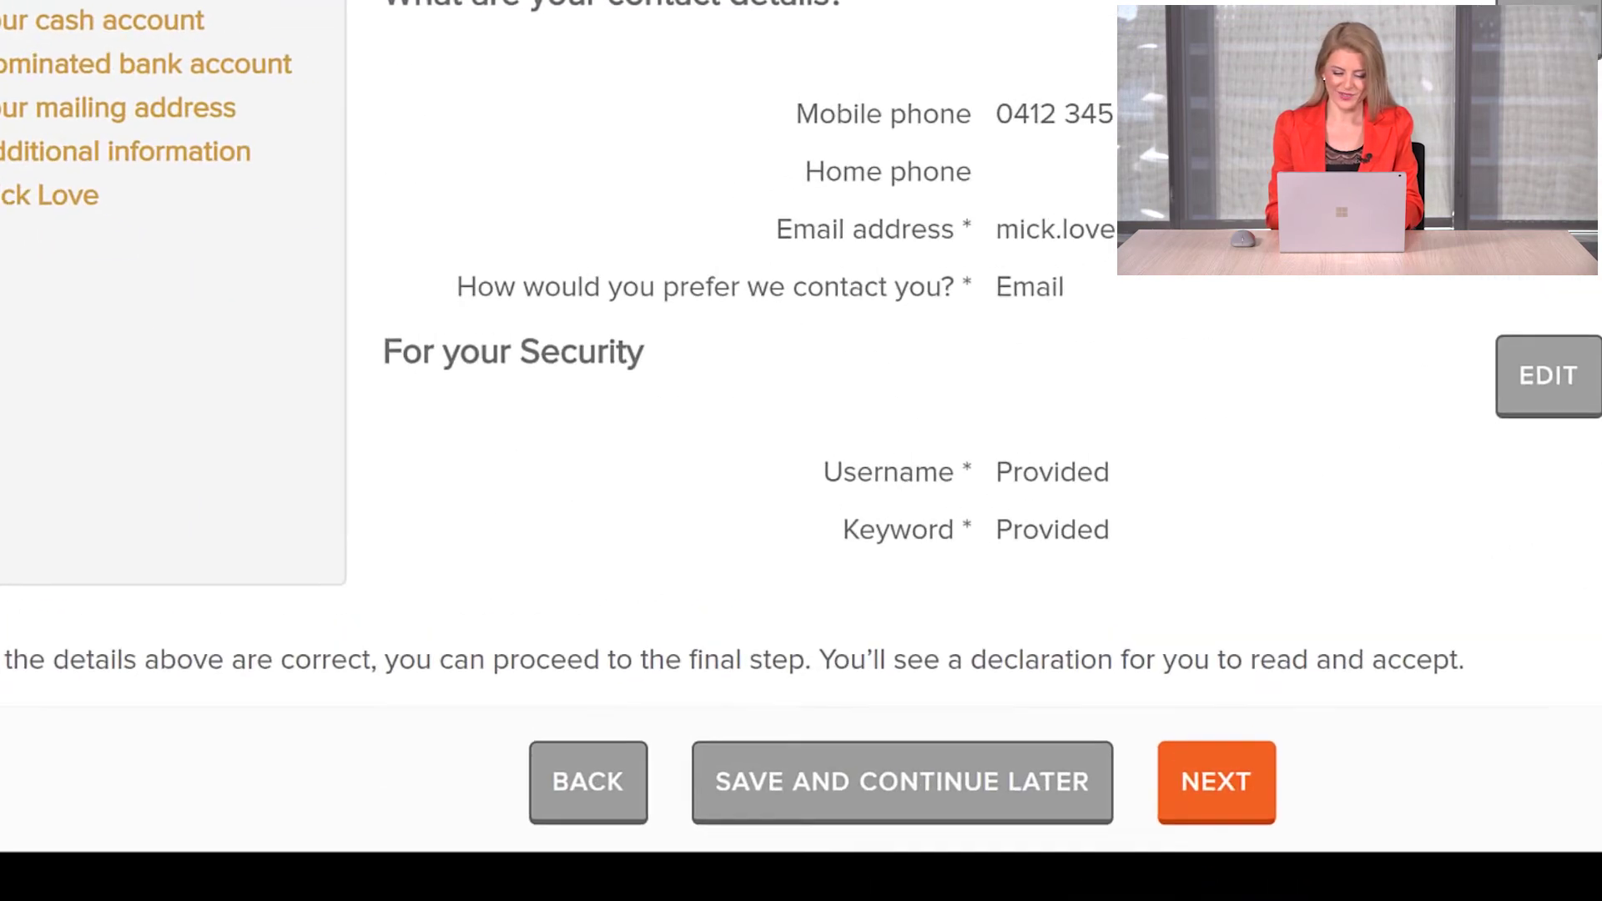
click(1216, 782)
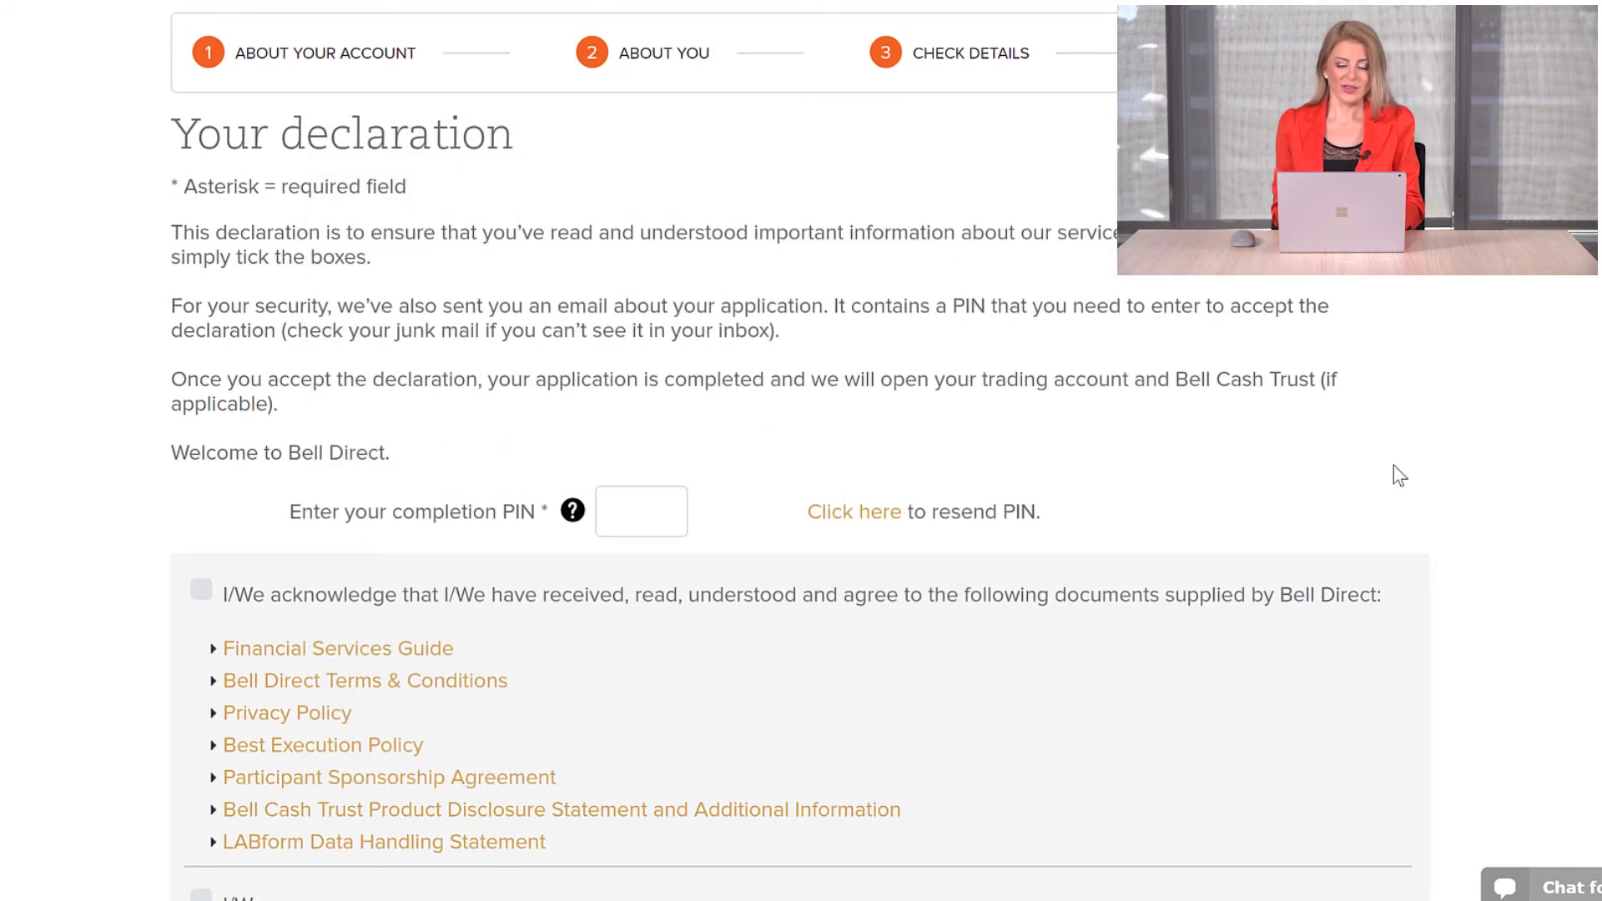
Step: Enter the completion PIN, tick the document, declaration, tax residency and identity verification boxes, and accept
click(646, 518)
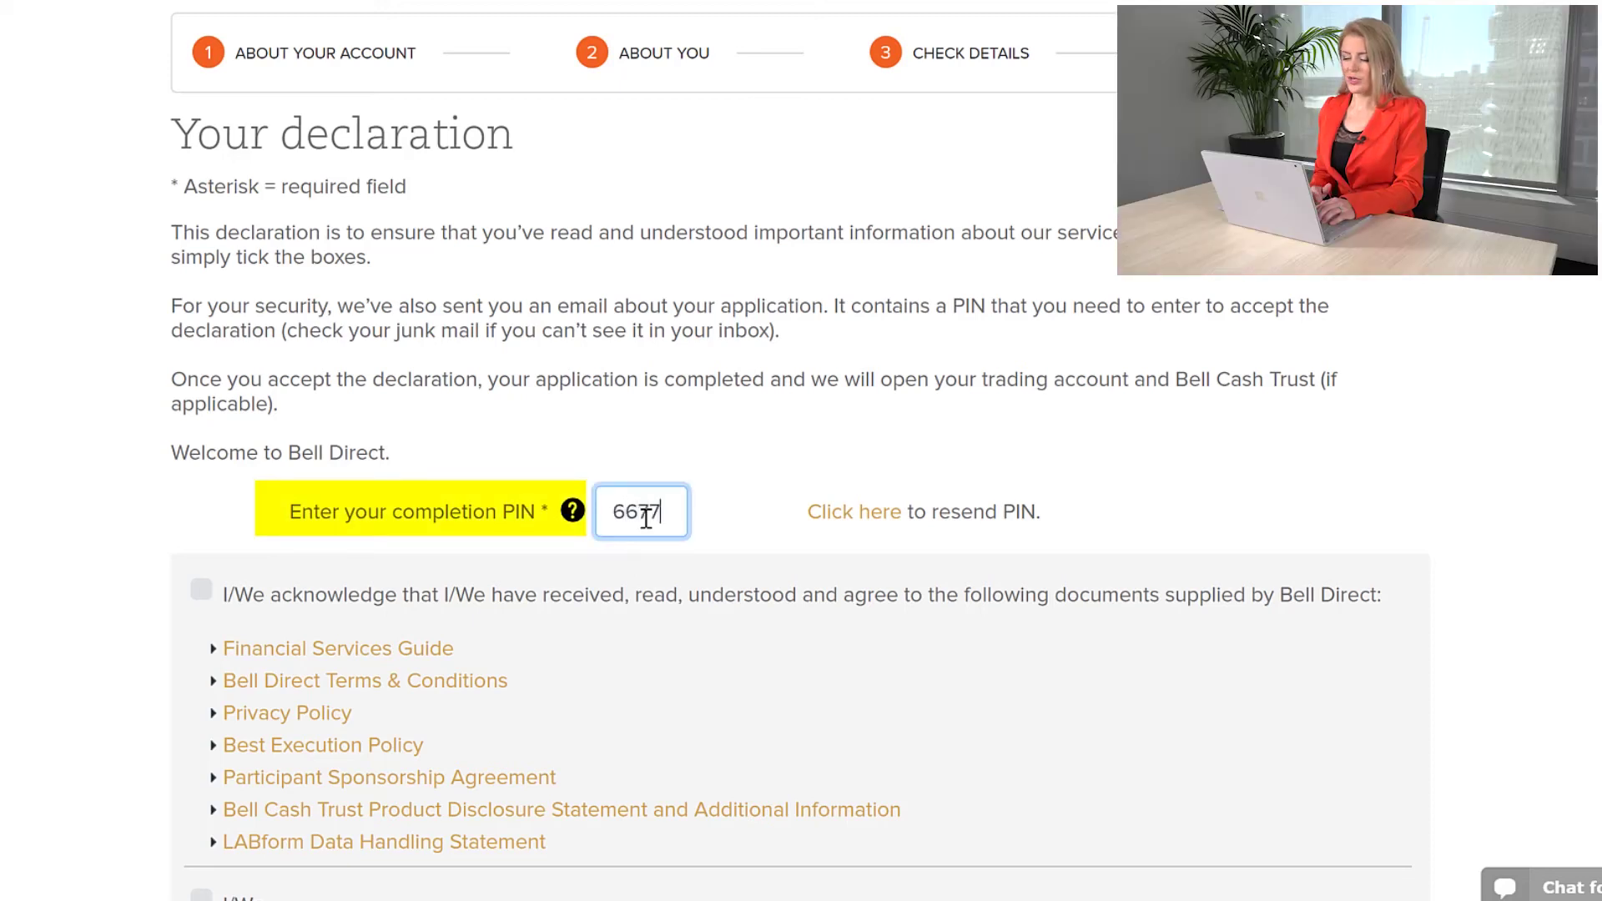
click(202, 591)
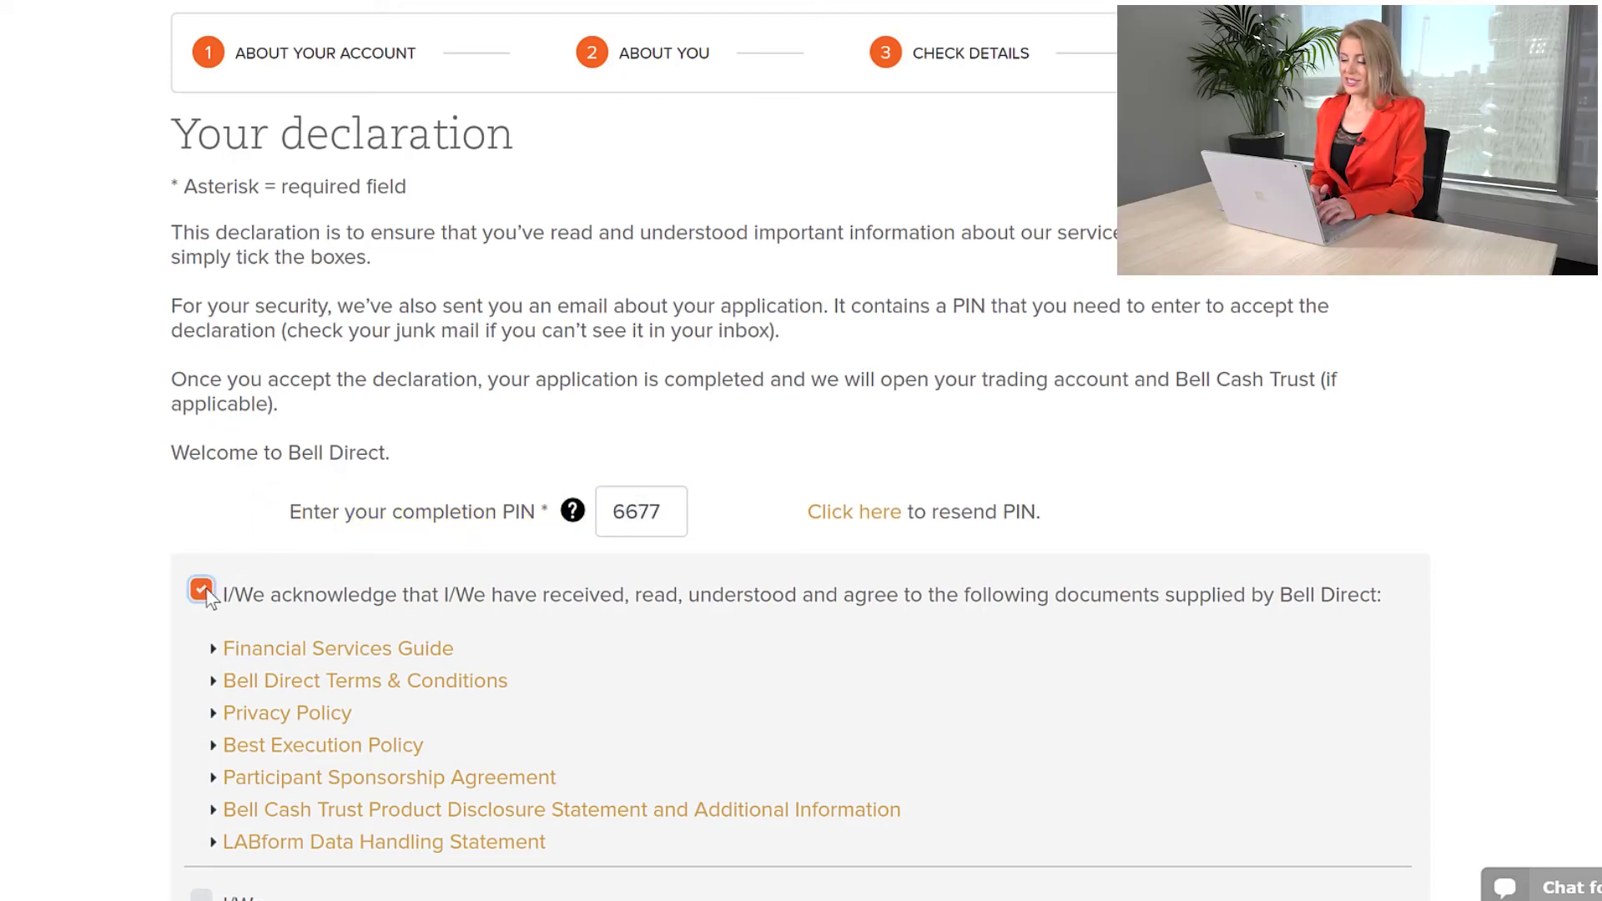
scroll(207, 585, down, 5)
click(203, 452)
scroll(203, 451, down, 15)
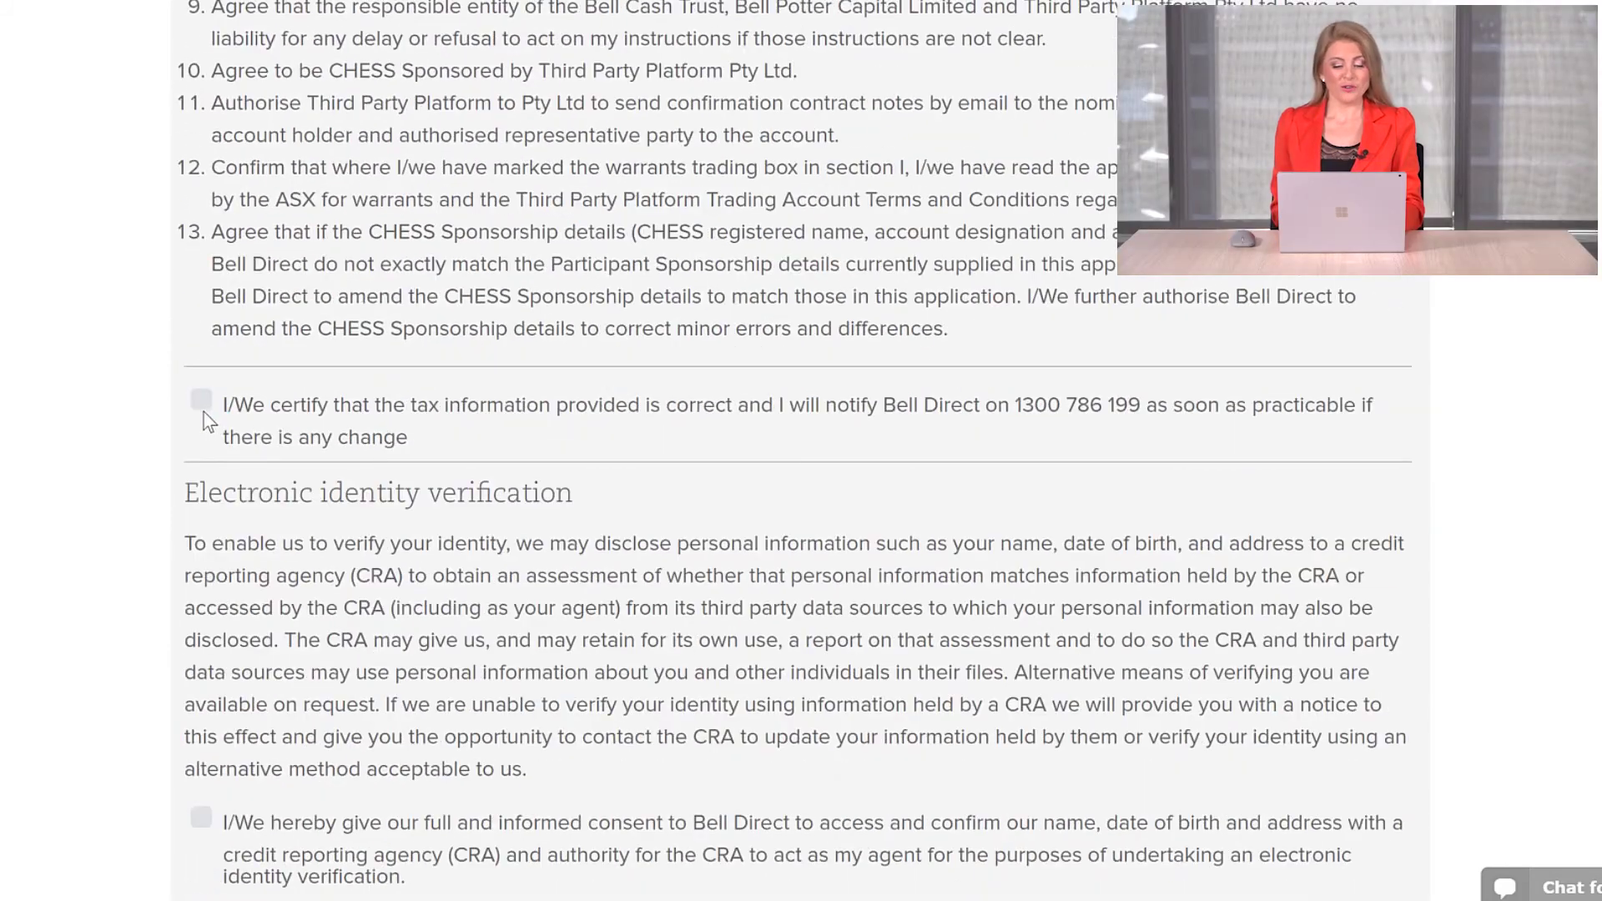
click(204, 411)
scroll(203, 411, down, 5)
click(203, 418)
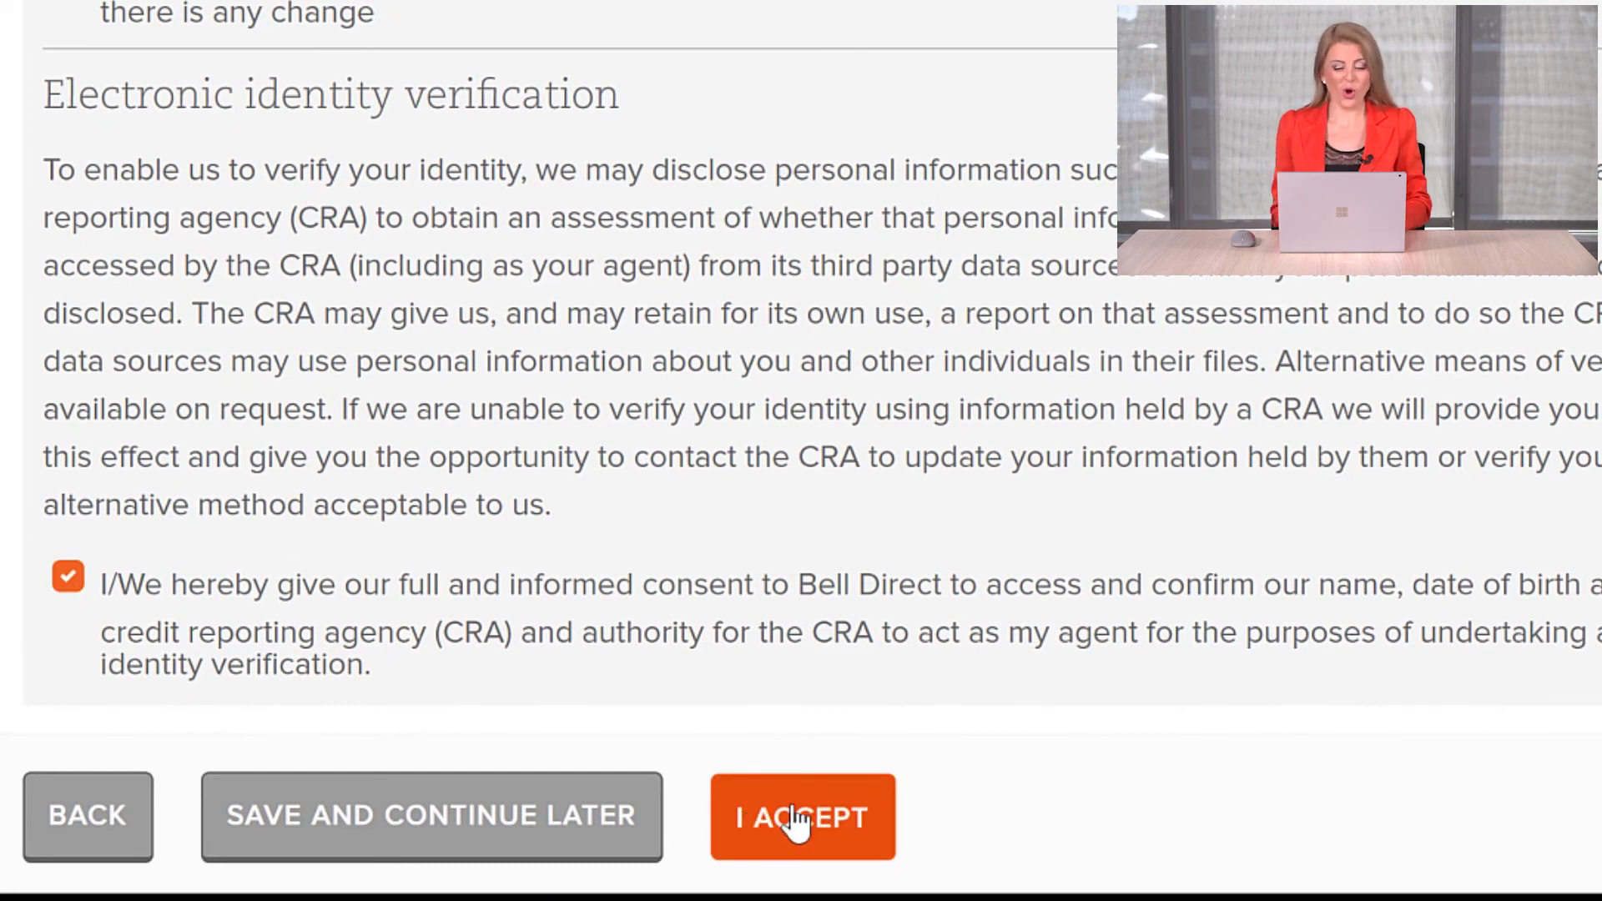
click(797, 822)
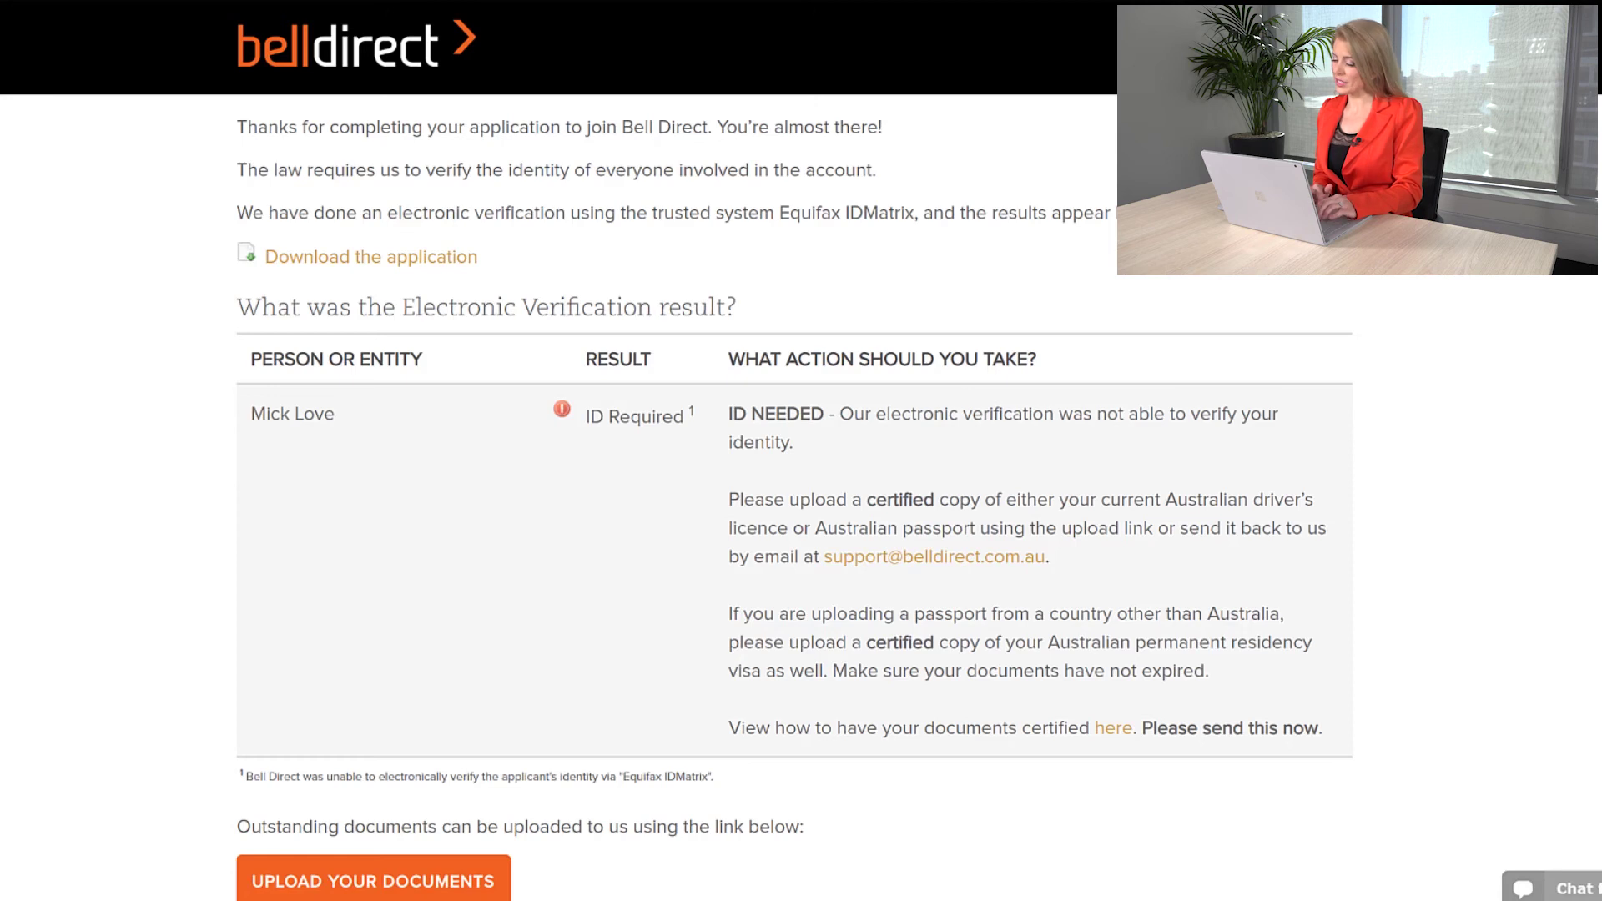
Step: Scroll the Electronic Verification result showing ID Required down to the upload button and mailing address
scroll(802, 450, down, 3)
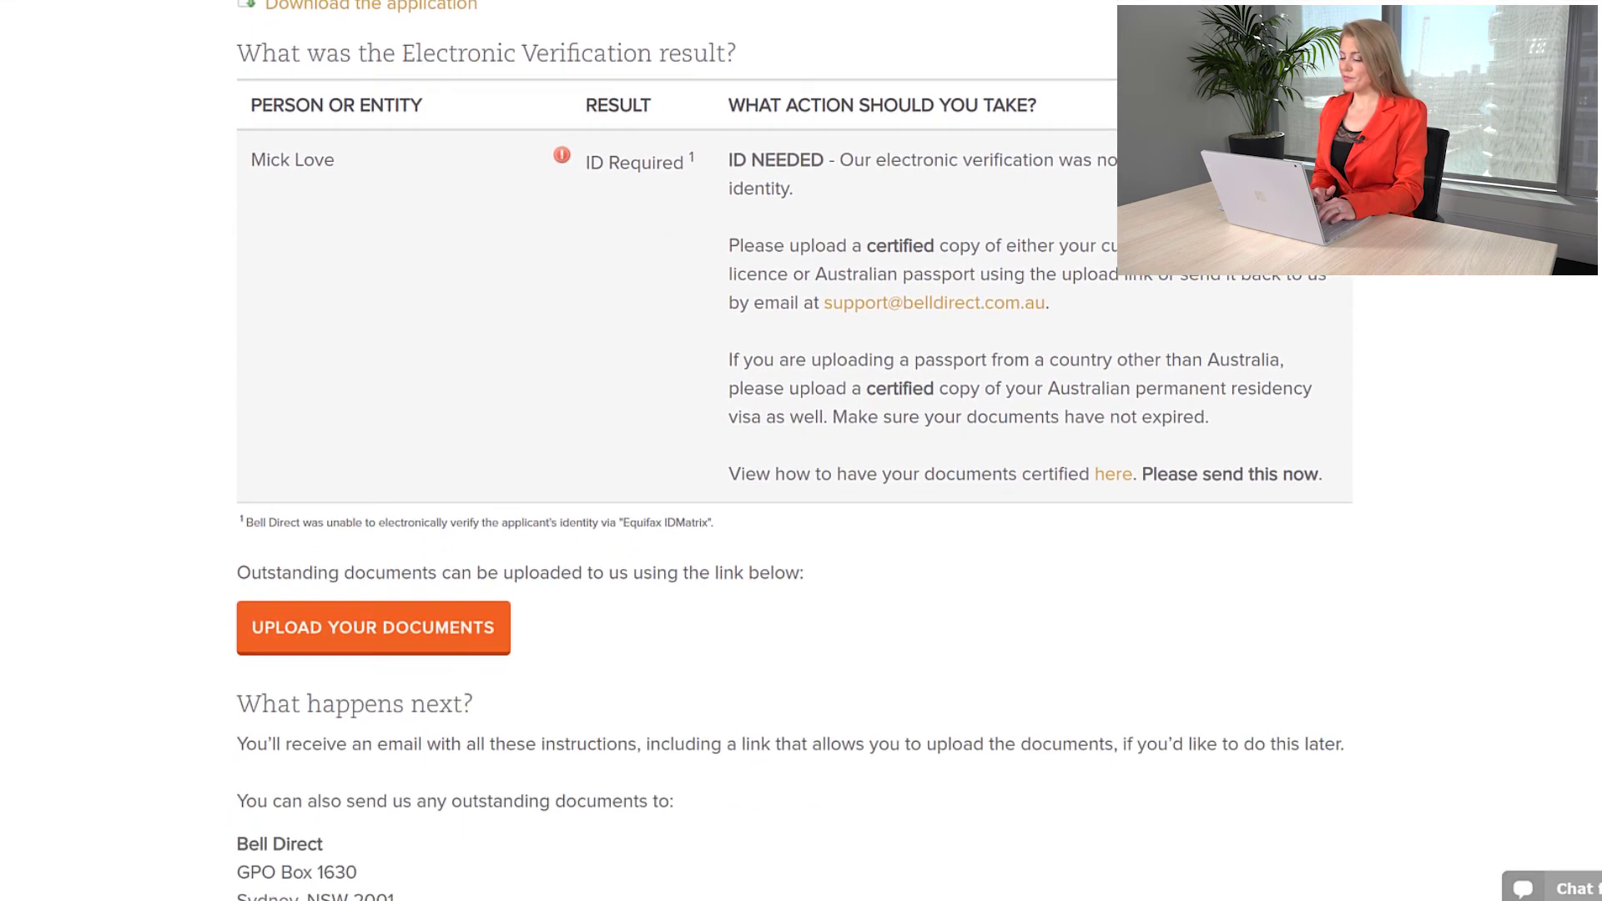
scroll(801, 451, down, 1)
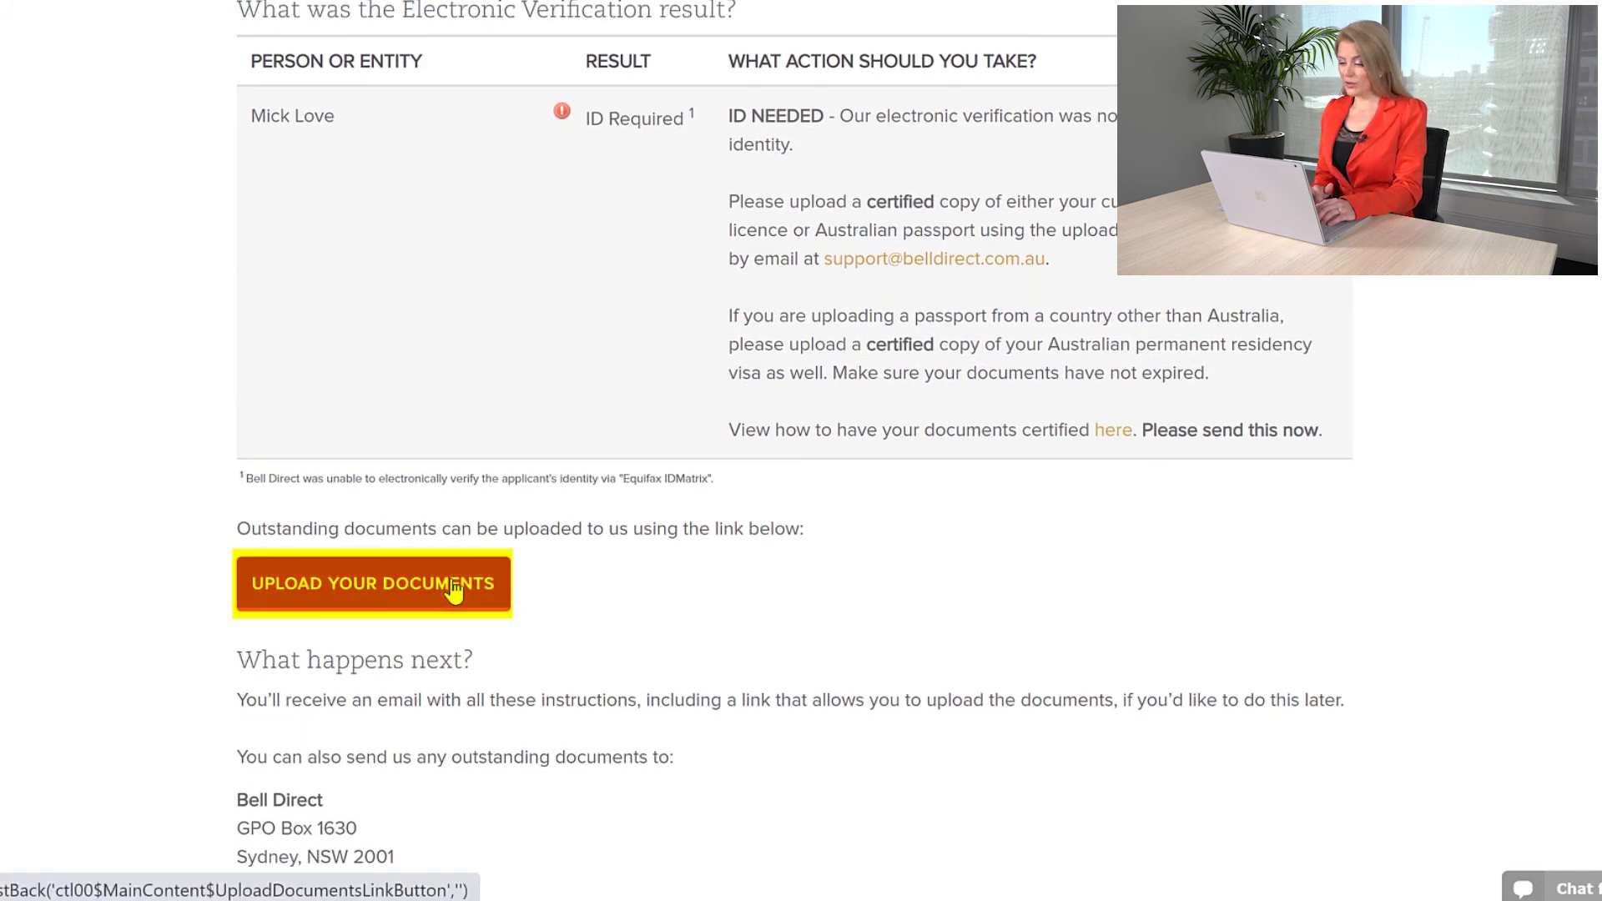
scroll(454, 594, down, 2)
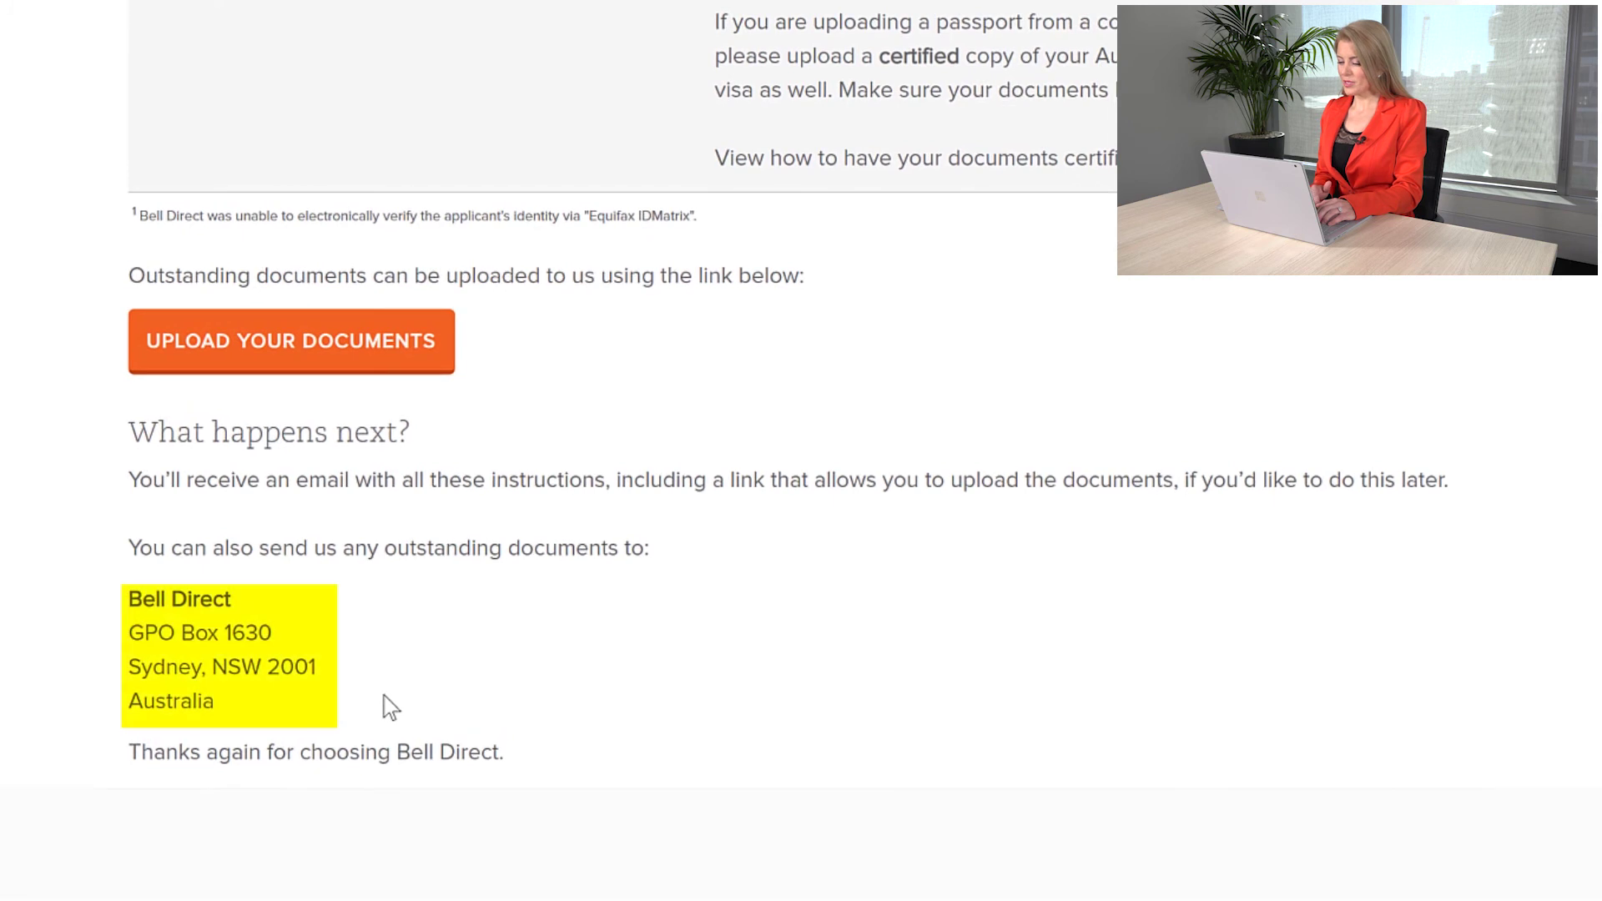